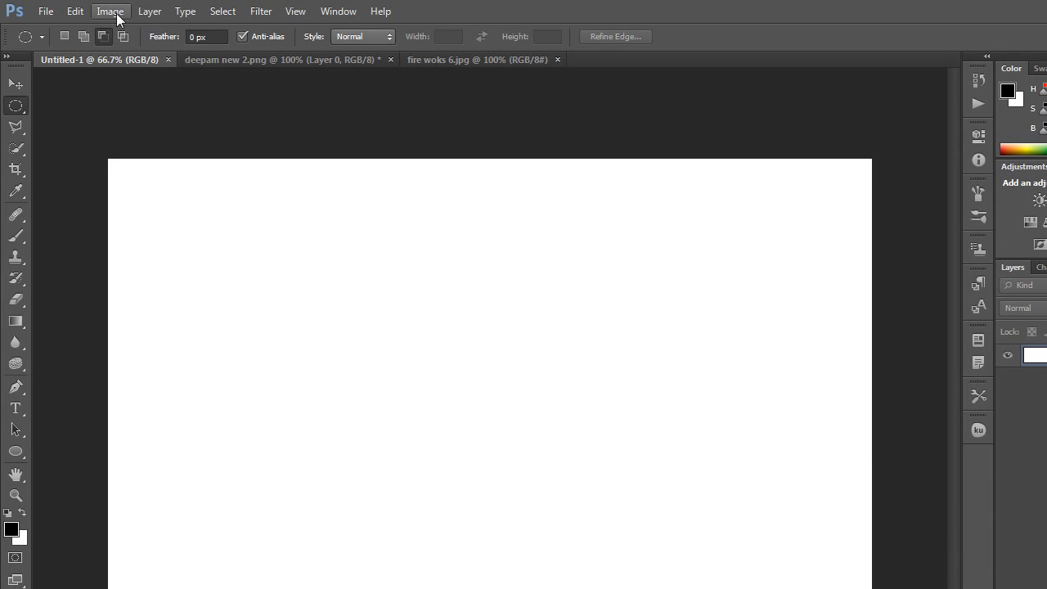
# - Check the canvas's Image Size settings and close them unchanged
pyautogui.click(111, 11)
pyautogui.click(131, 120)
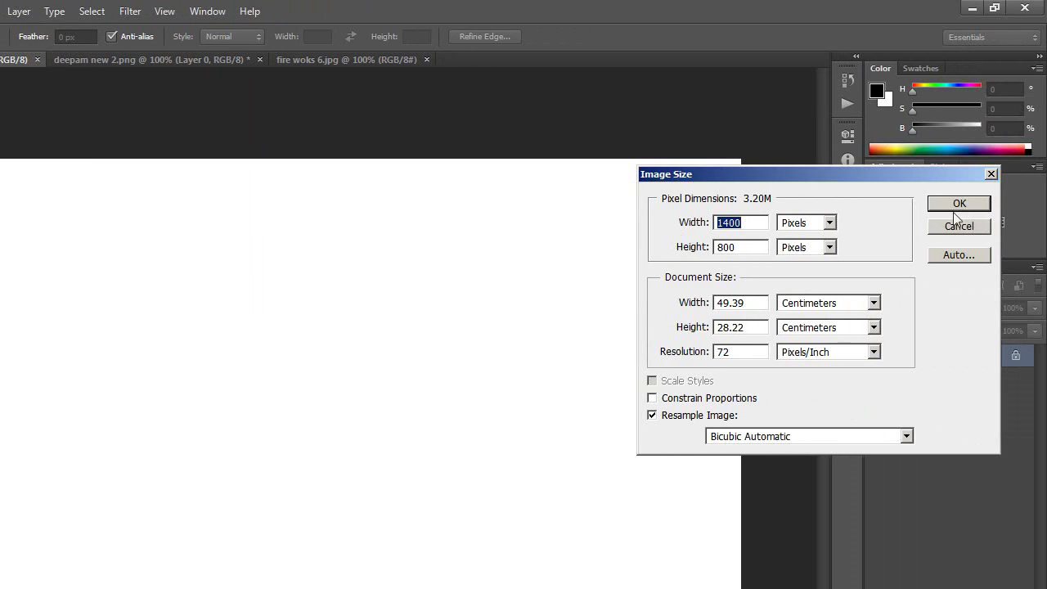
pyautogui.click(1006, 174)
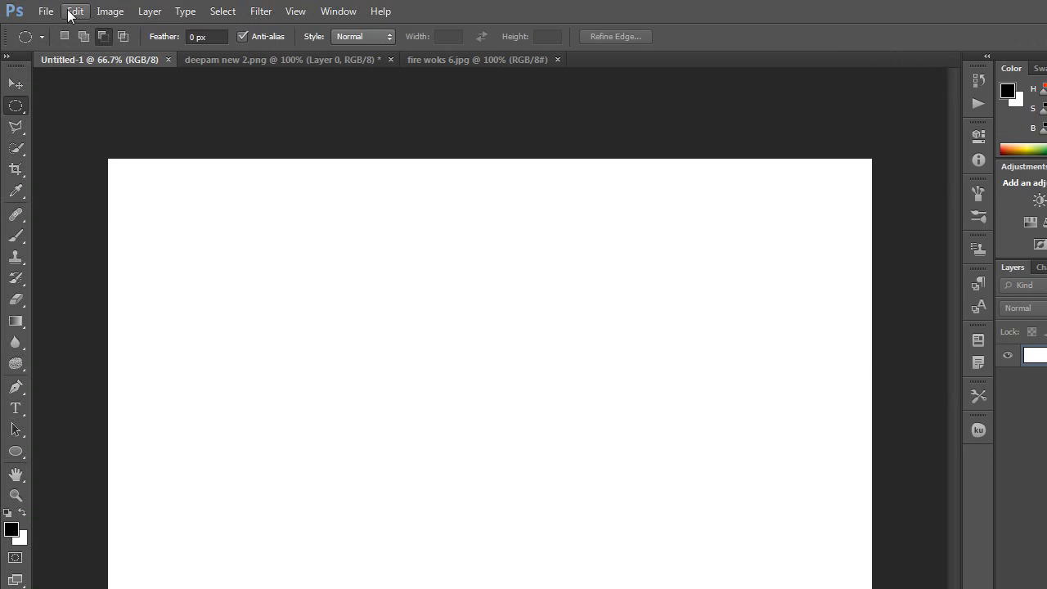
# - Fill the Background layer with deep blue 0a15a1 via Edit > Fill
pyautogui.click(72, 15)
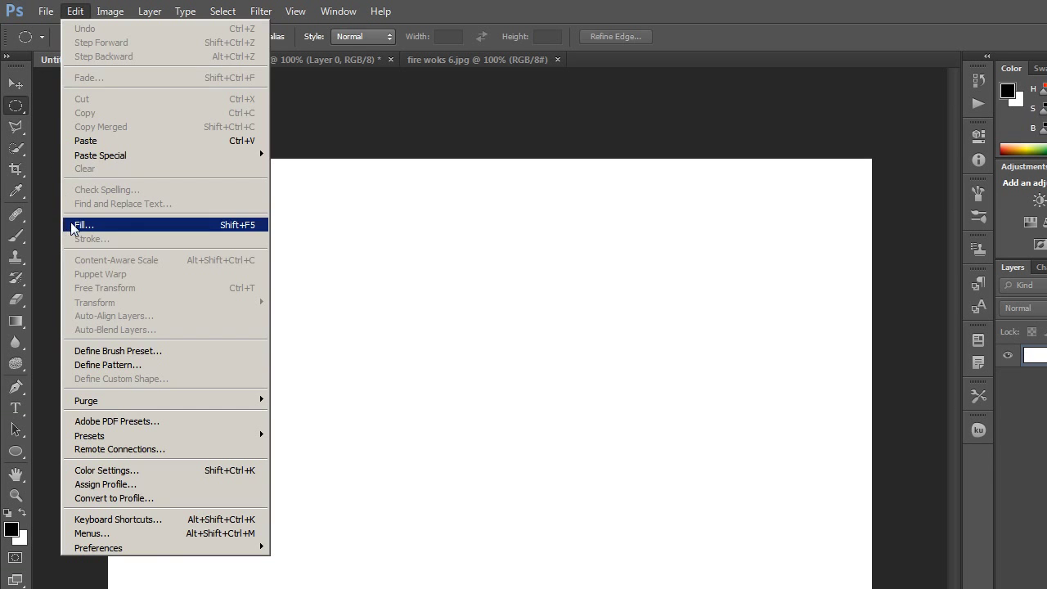
pyautogui.click(70, 225)
pyautogui.click(918, 214)
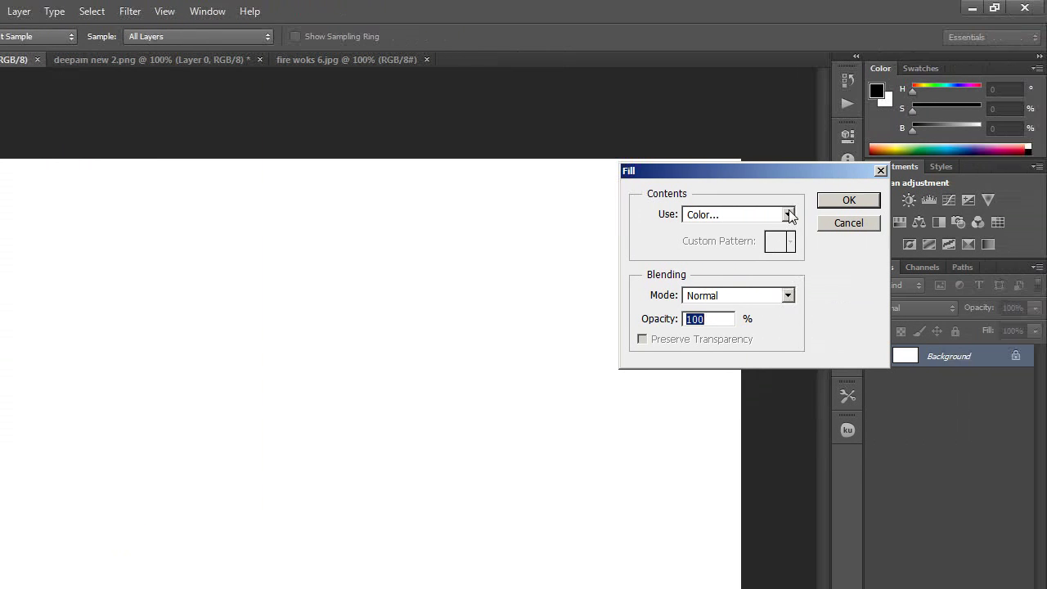
pyautogui.click(708, 259)
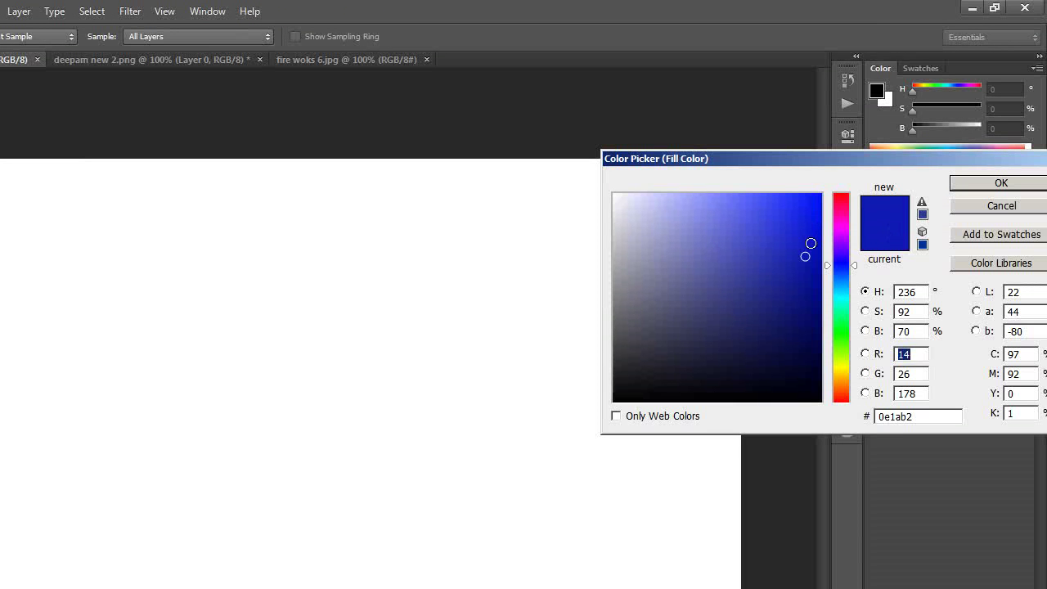
pyautogui.click(808, 270)
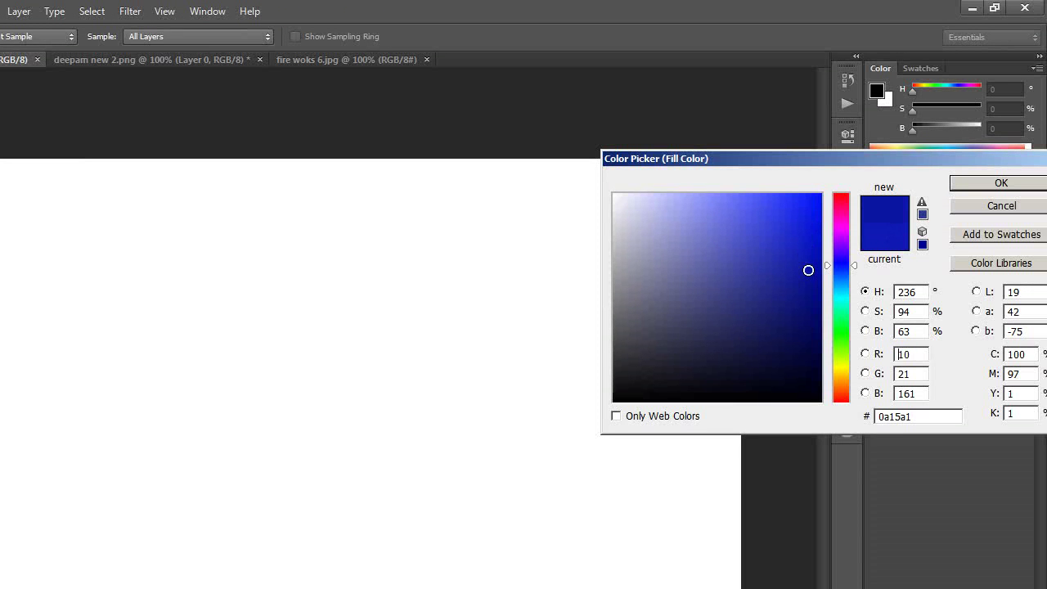
pyautogui.click(1024, 186)
pyautogui.click(855, 201)
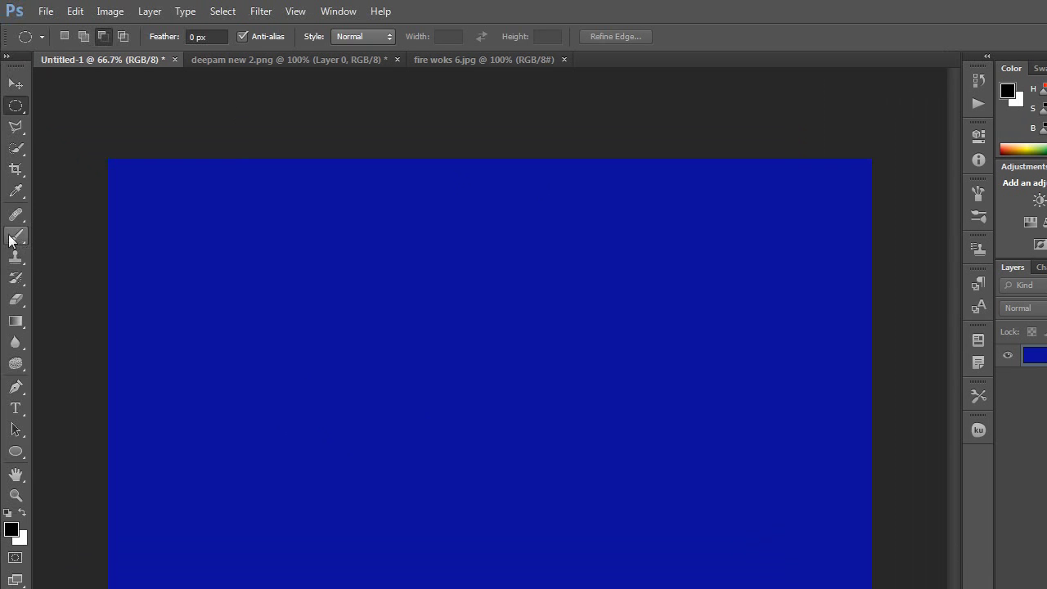
pyautogui.click(14, 237)
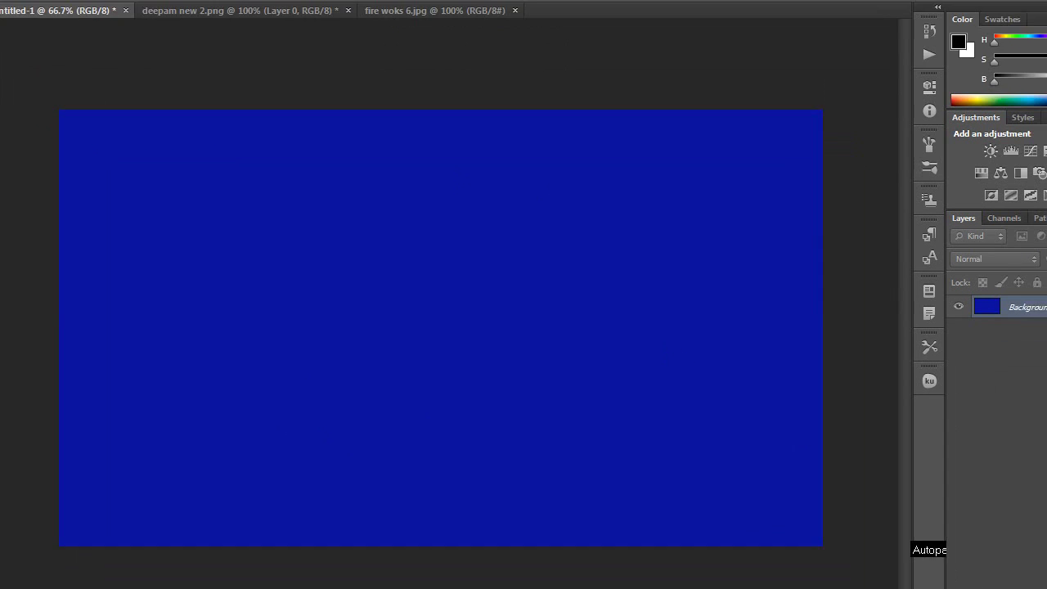
# - Add a new Layer 1 and choose the 1530 floral corner brush preset
pyautogui.click(995, 542)
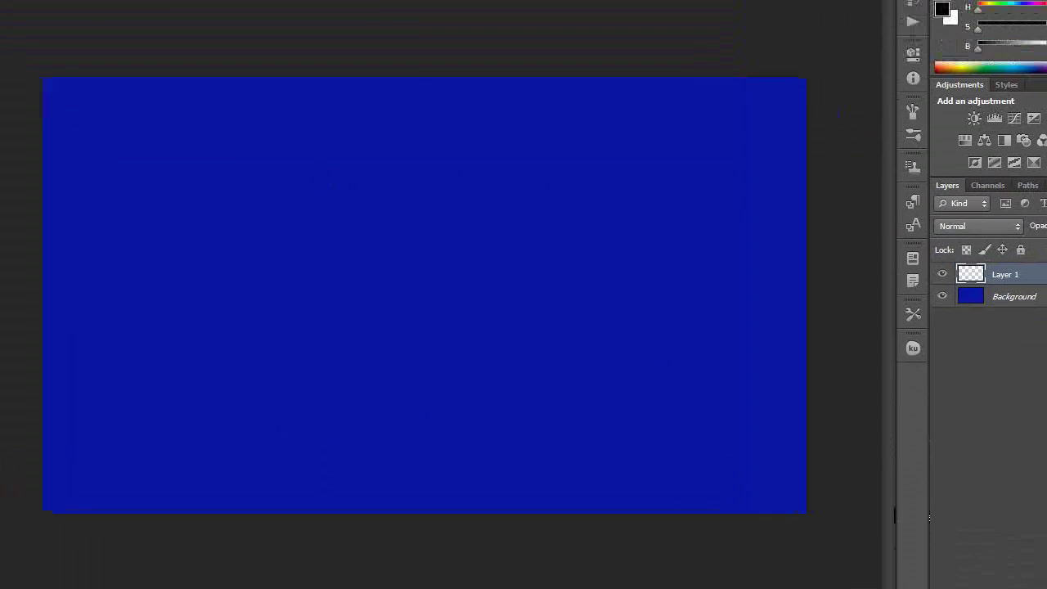
pyautogui.click(84, 36)
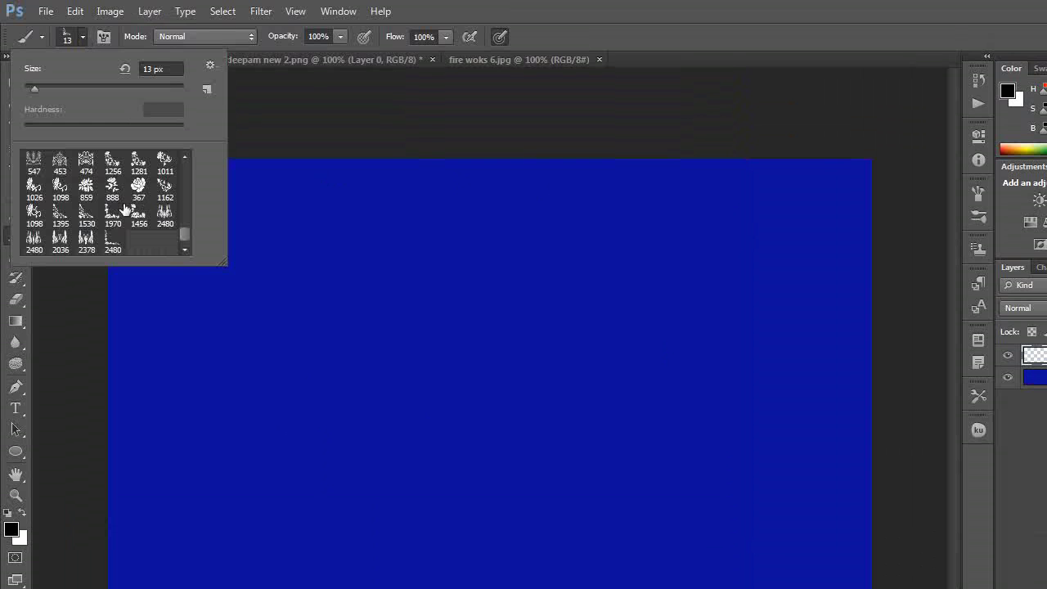
pyautogui.doubleClick(61, 215)
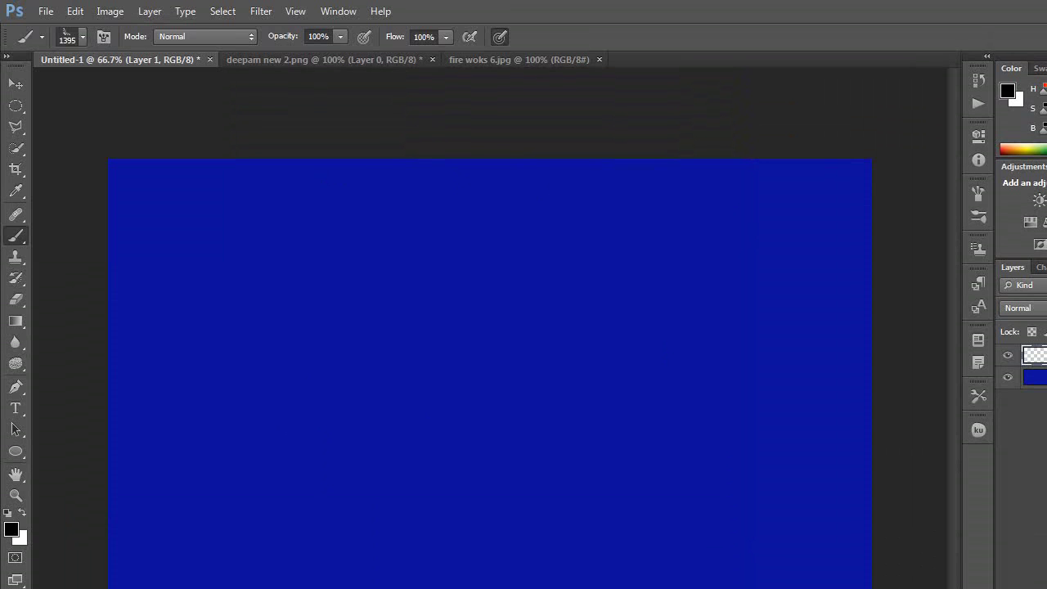
pyautogui.click(83, 39)
pyautogui.click(86, 218)
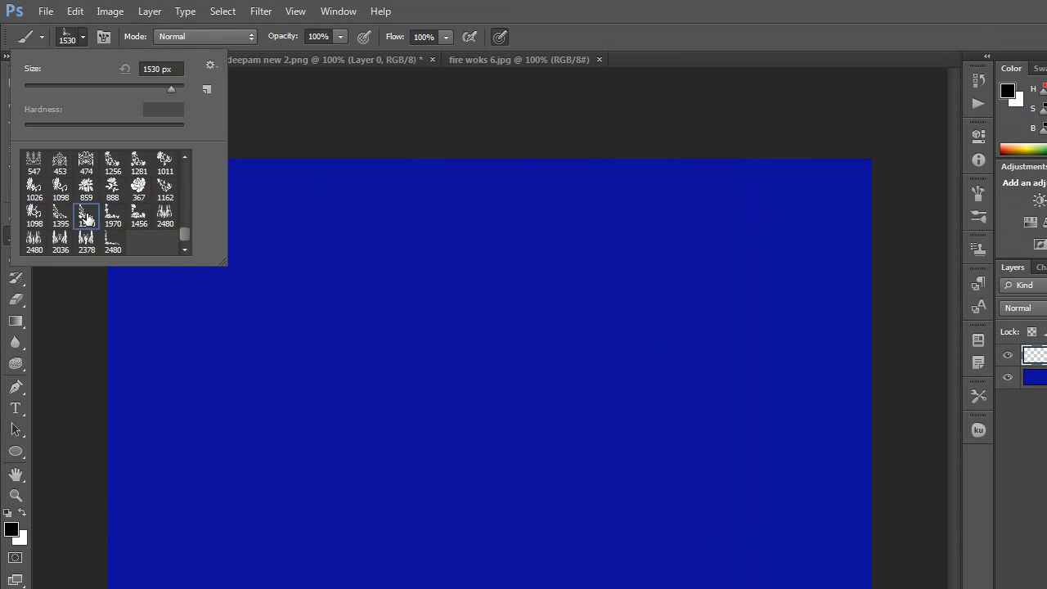
# - Stamp a white, about 149 px floral ornament at the canvas's bottom-left corner
pyautogui.click(123, 85)
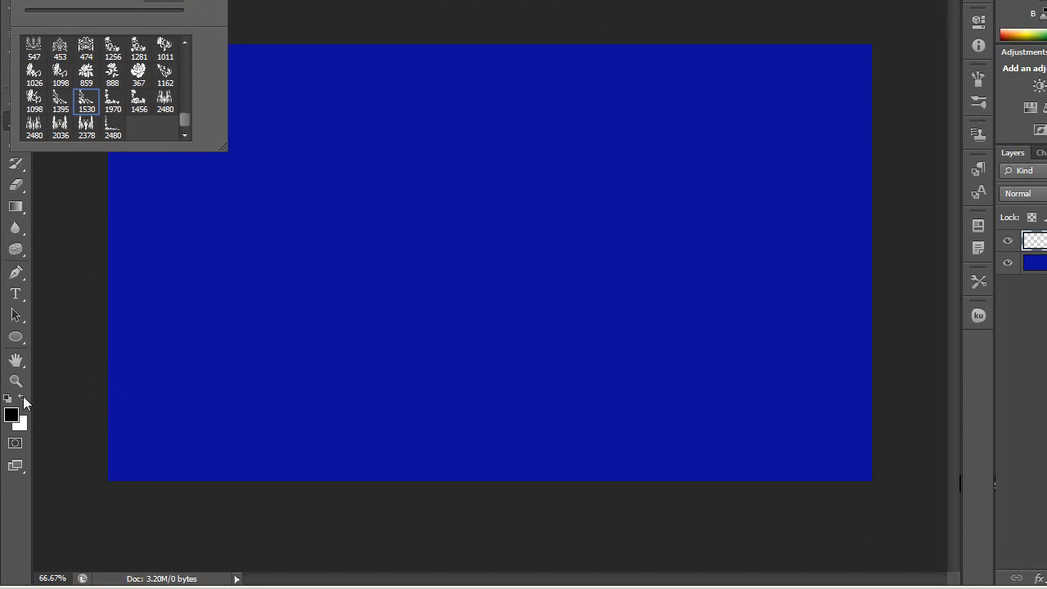
pyautogui.click(23, 398)
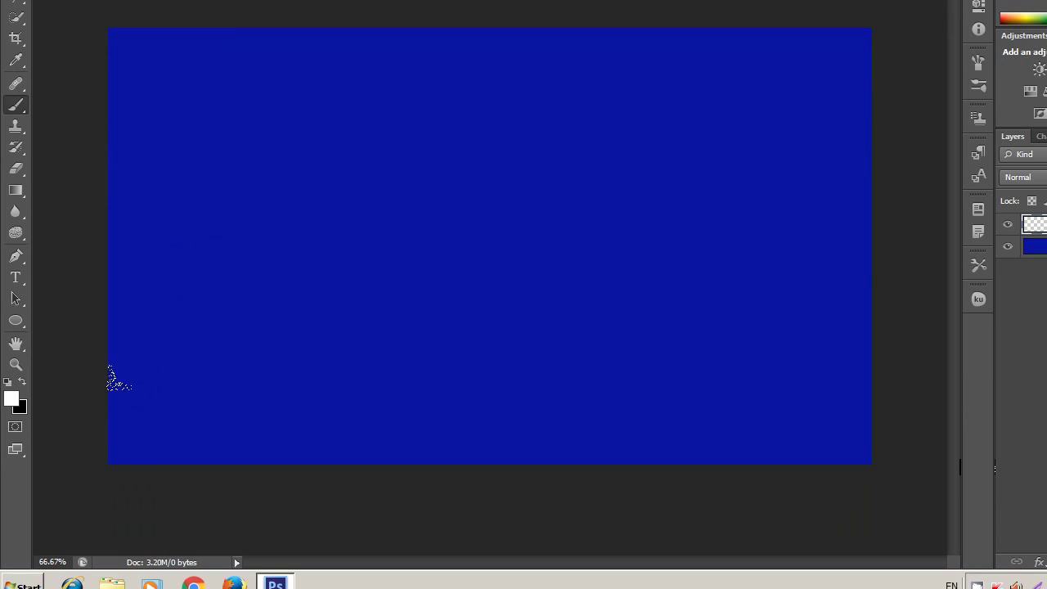
pyautogui.click(158, 414)
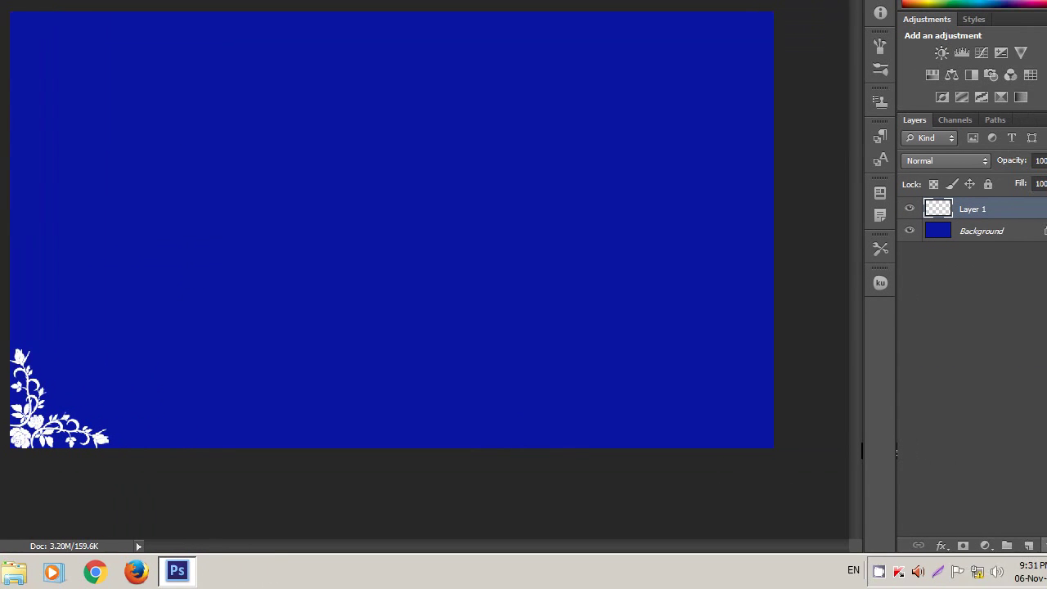
# - On a new Layer 2, stamp a floral ornament top-right and rotate it about 180°
pyautogui.click(995, 547)
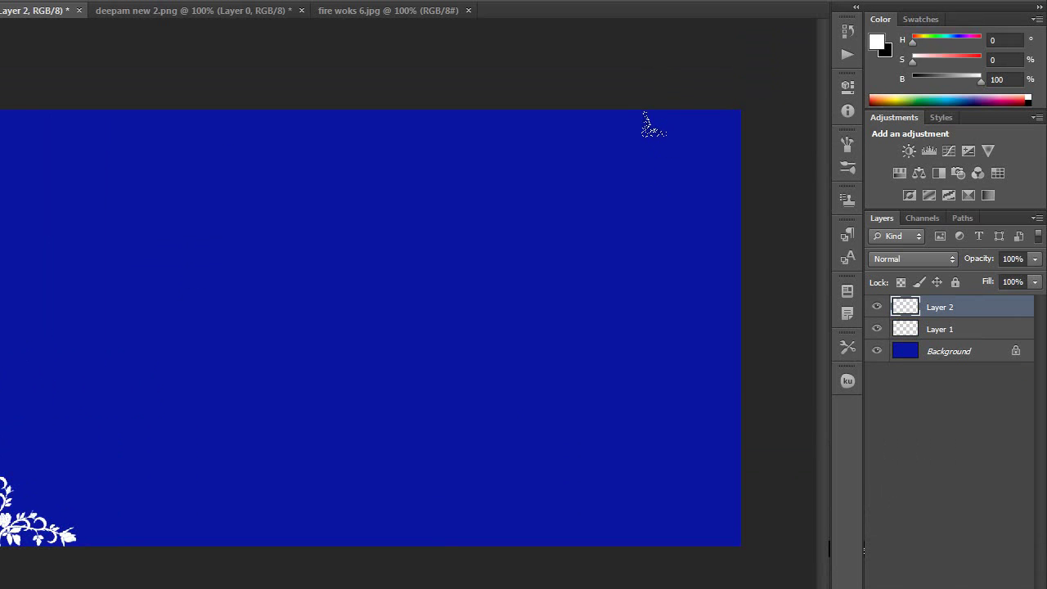
pyautogui.click(691, 162)
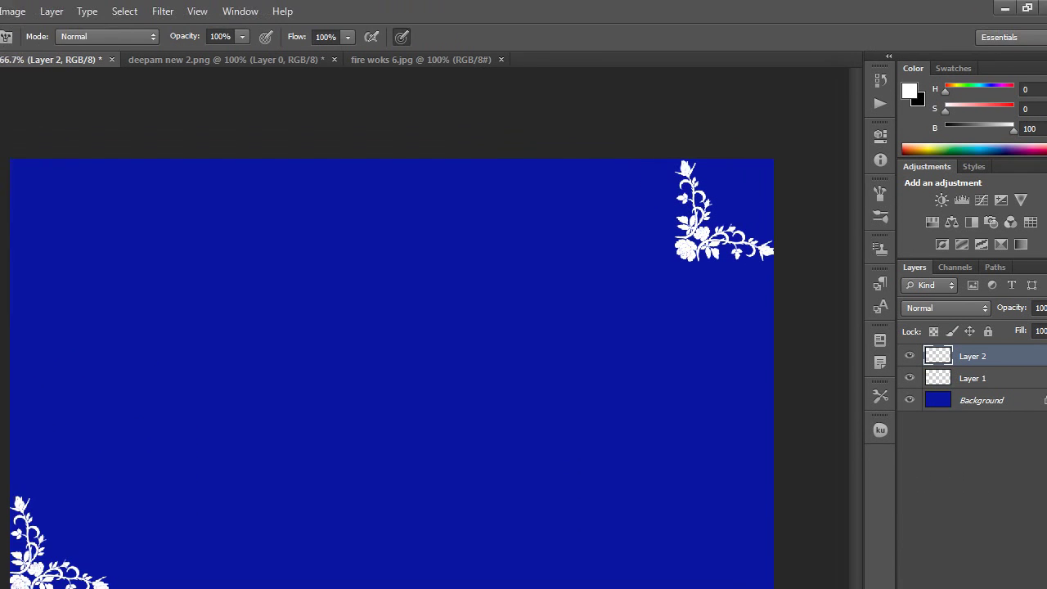
pyautogui.click(16, 82)
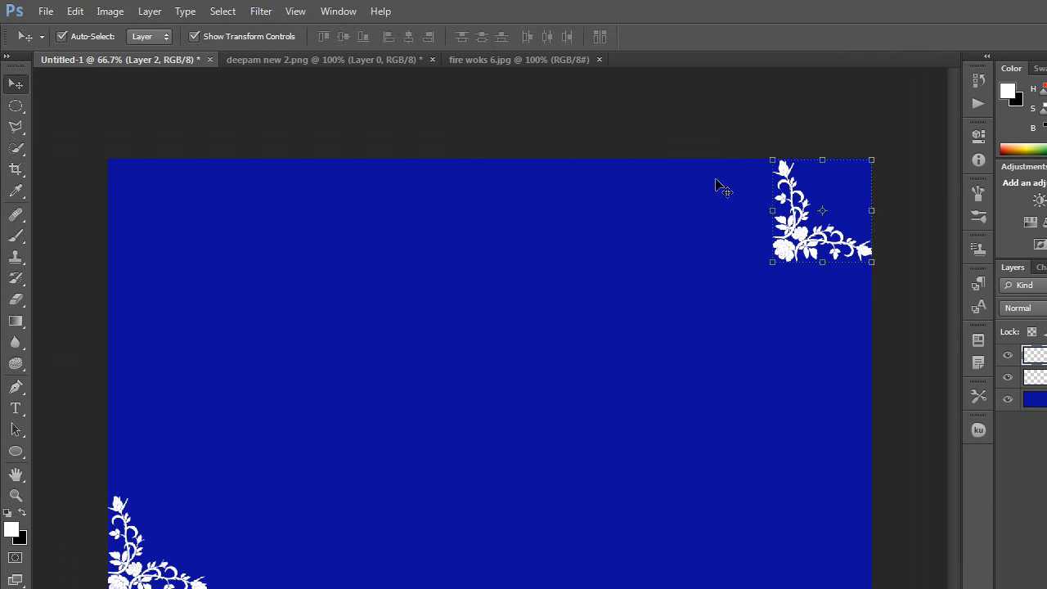
pyautogui.moveTo(783, 145)
pyautogui.mouseDown()
pyautogui.moveTo(694, 285)
pyautogui.moveTo(608, 281)
pyautogui.mouseUp()
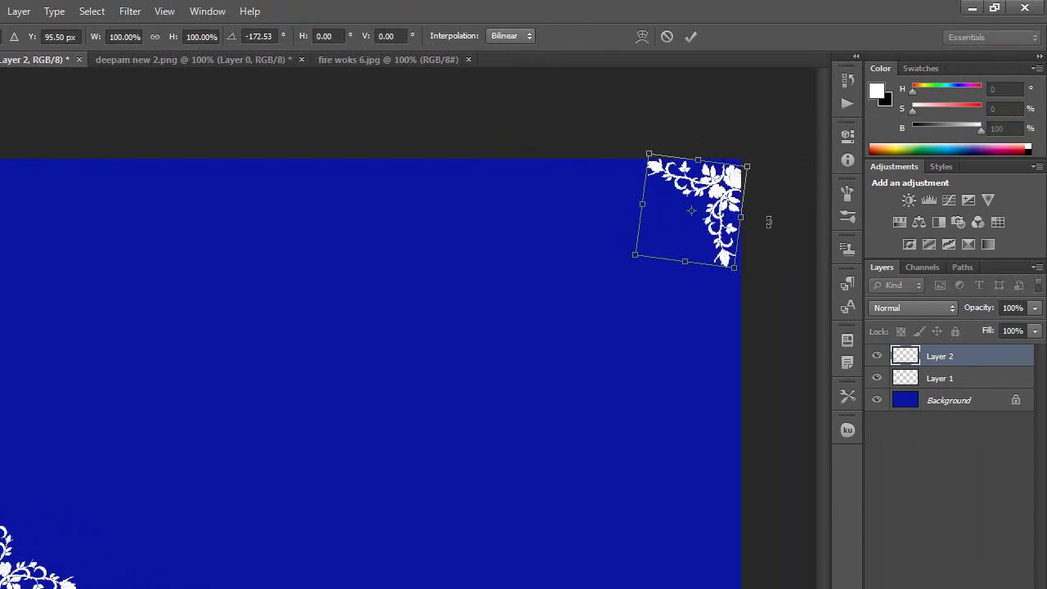
pyautogui.moveTo(771, 158); pyautogui.dragTo(759, 152)
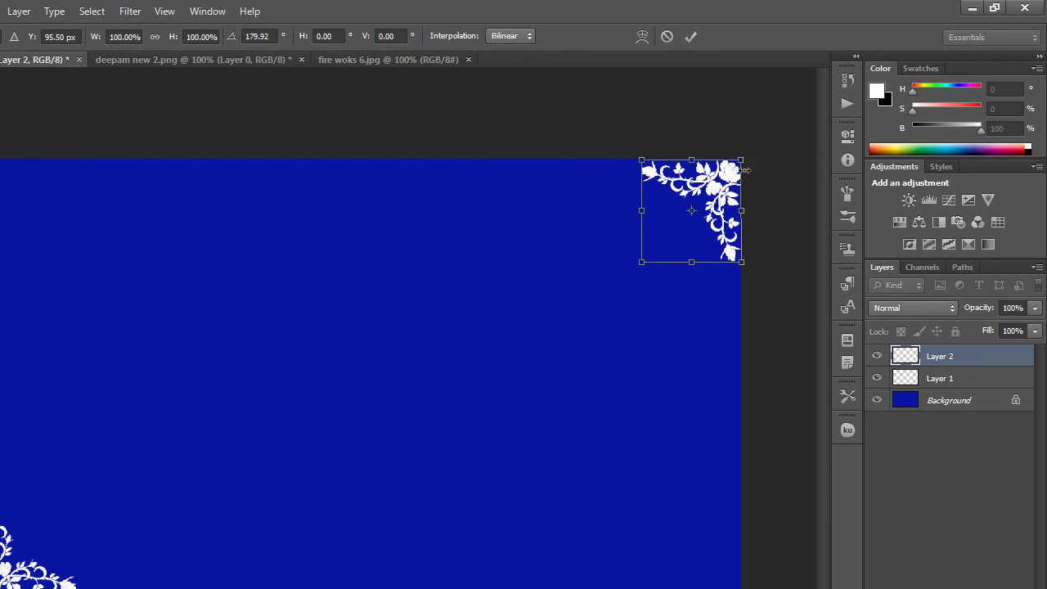
pyautogui.click(15, 105)
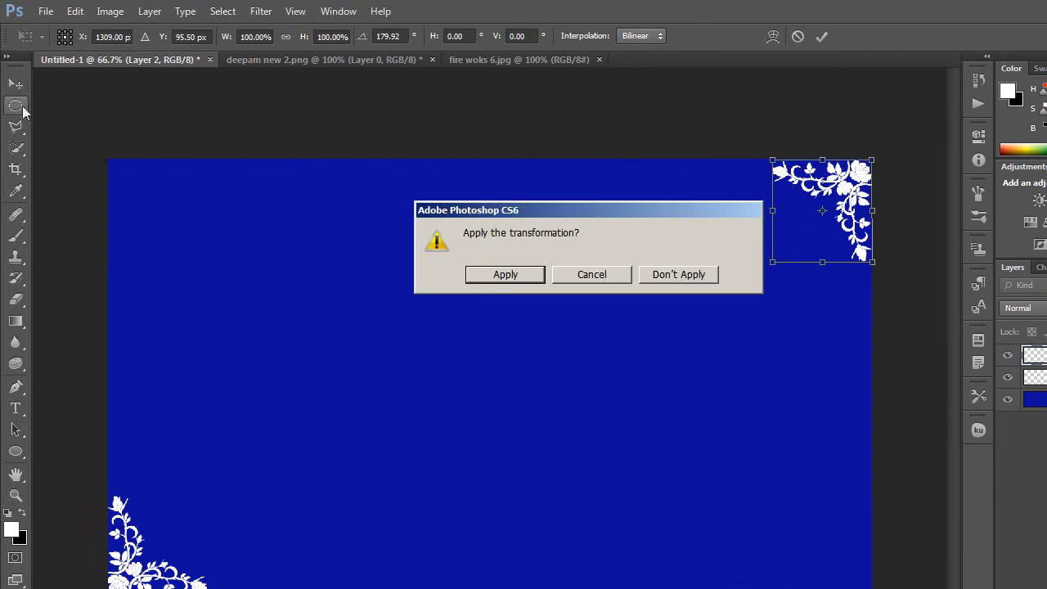
pyautogui.click(504, 276)
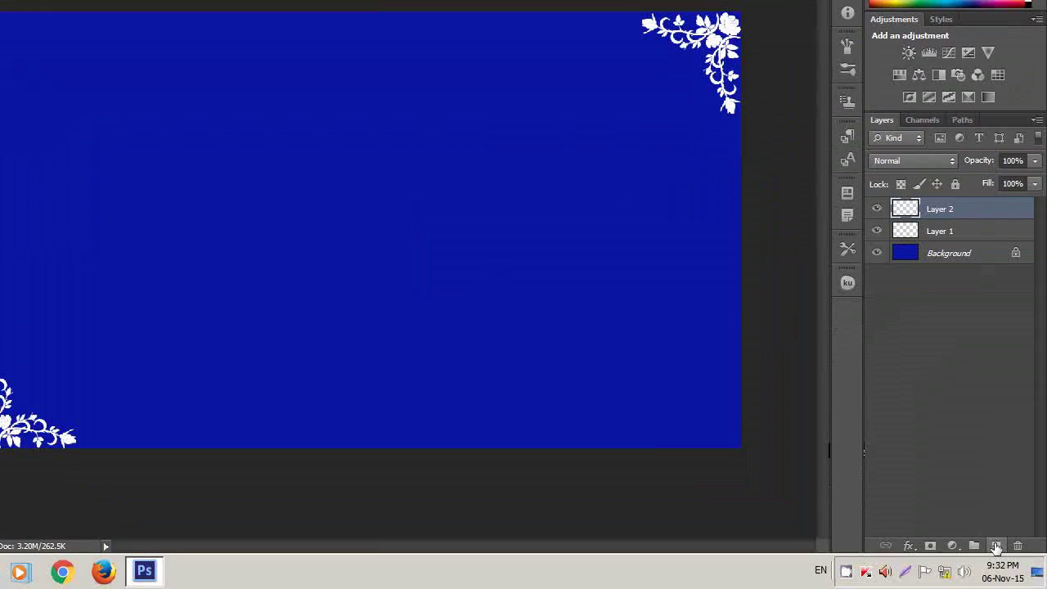
# - On a new Layer 3, stamp a floral ornament top-left and rotate it about 89°
pyautogui.click(995, 545)
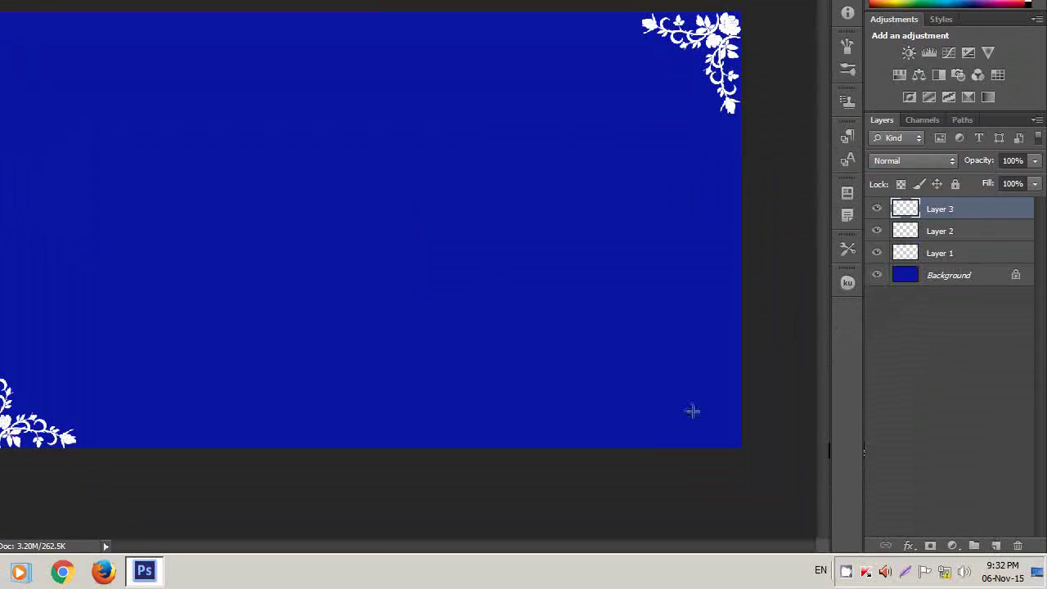
pyautogui.click(16, 204)
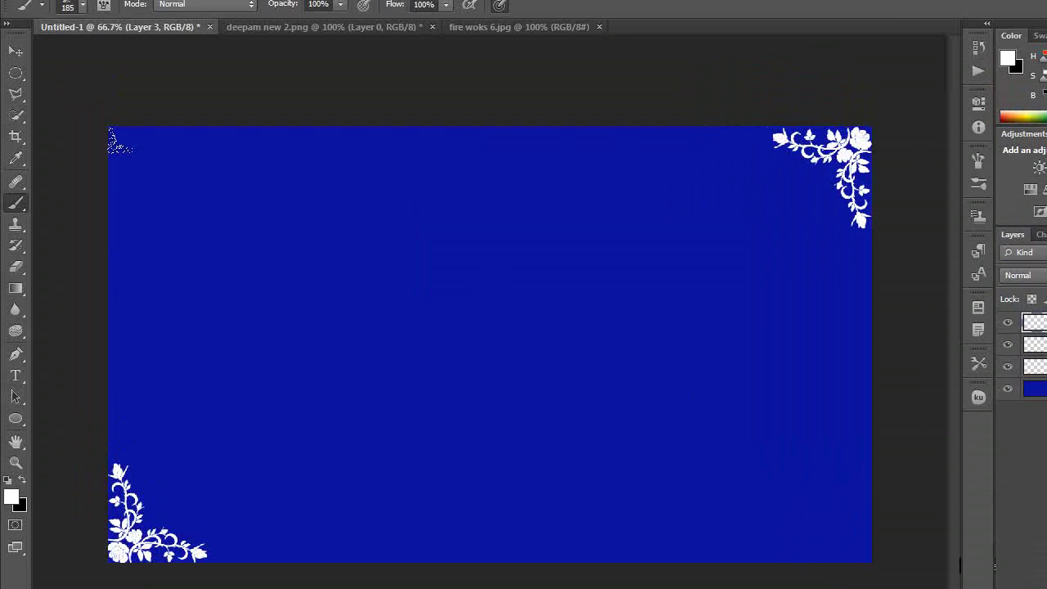
pyautogui.click(158, 179)
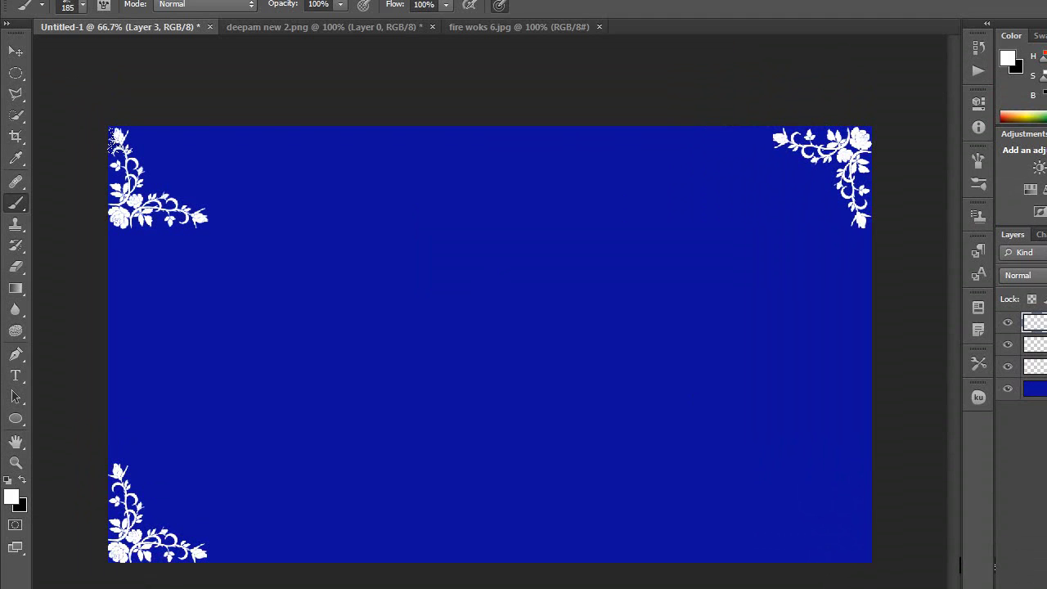
pyautogui.click(15, 84)
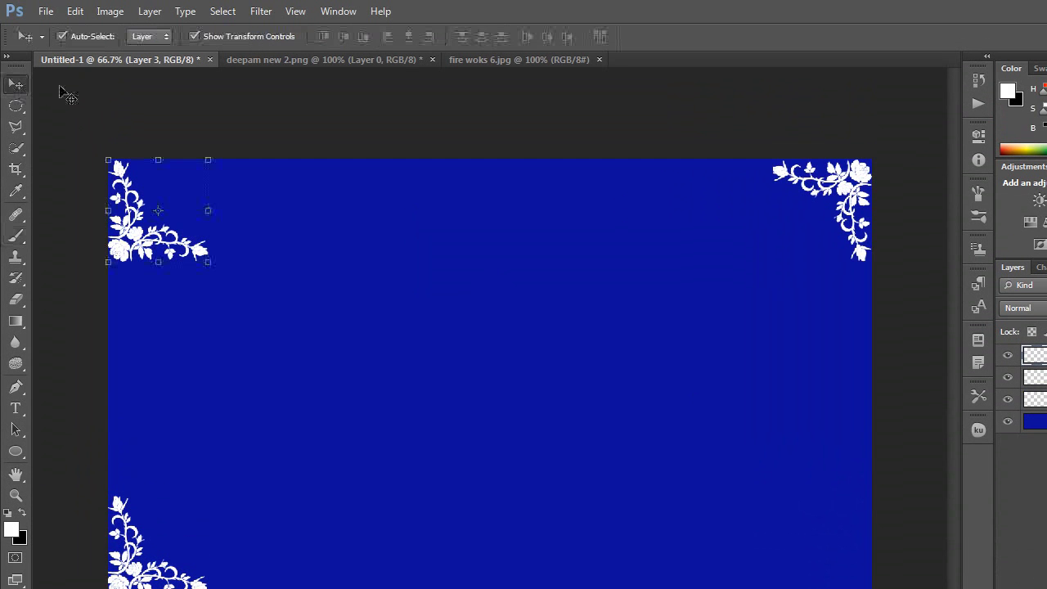
pyautogui.moveTo(214, 145)
pyautogui.mouseDown()
pyautogui.moveTo(223, 279)
pyautogui.moveTo(232, 273)
pyautogui.mouseUp()
pyautogui.click(27, 115)
pyautogui.click(513, 279)
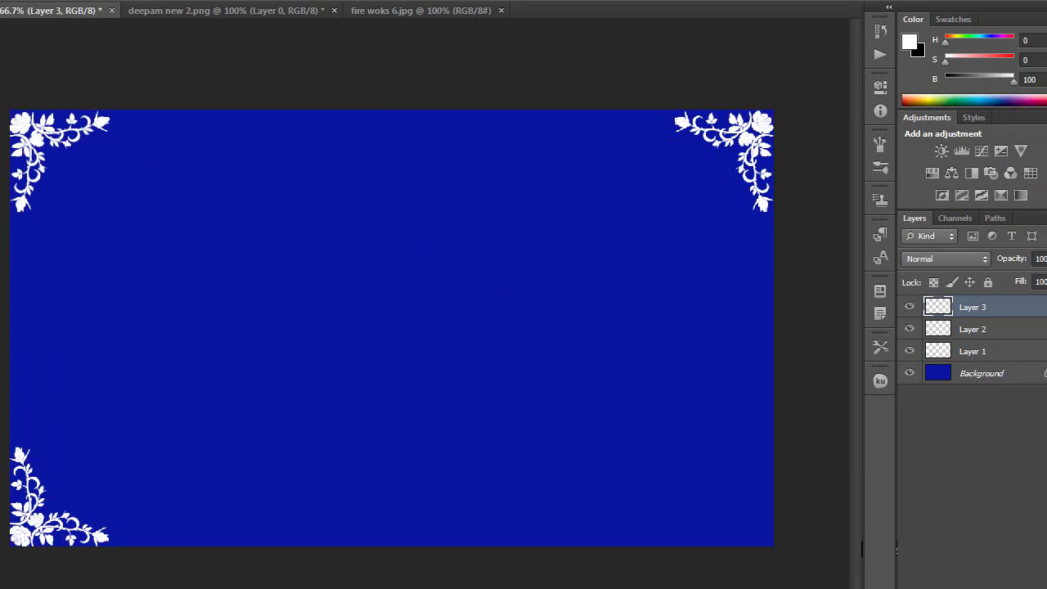
# - Add two new layers, then delete the extra Layer 5, keeping Layer 4 empty
pyautogui.click(996, 546)
pyautogui.click(996, 546)
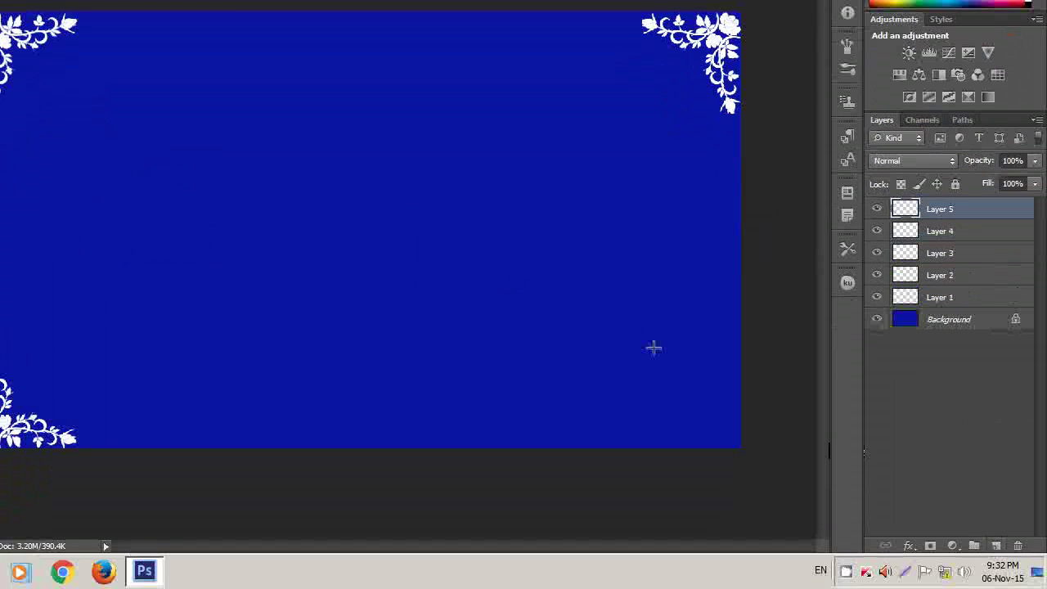
pyautogui.click(1017, 545)
pyautogui.click(372, 162)
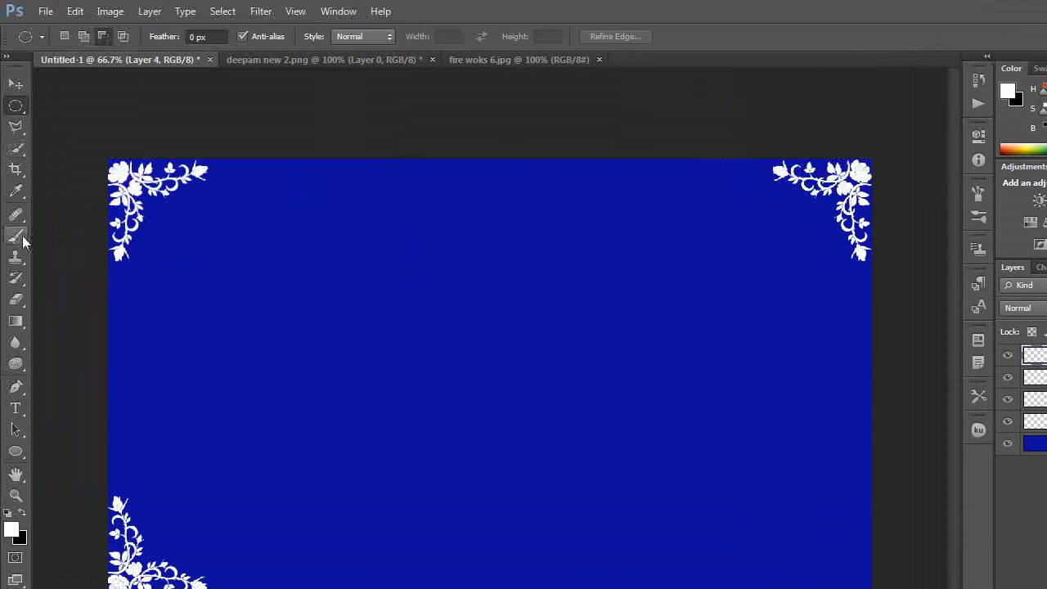
pyautogui.click(22, 238)
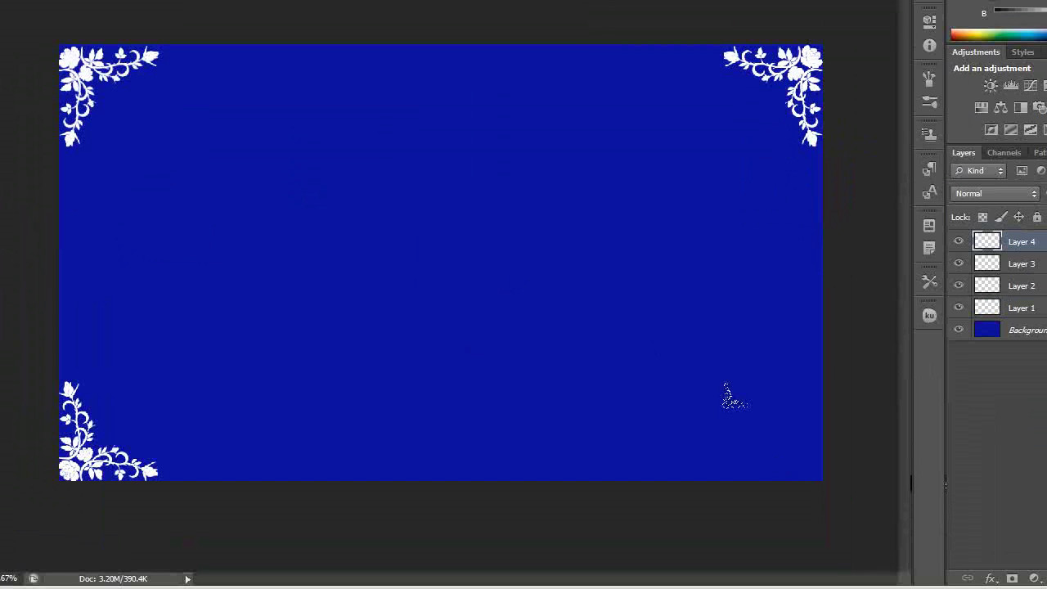
# - Stamp a floral ornament bottom-right on Layer 4 and rotate it about -90° flush into the corner
pyautogui.click(773, 431)
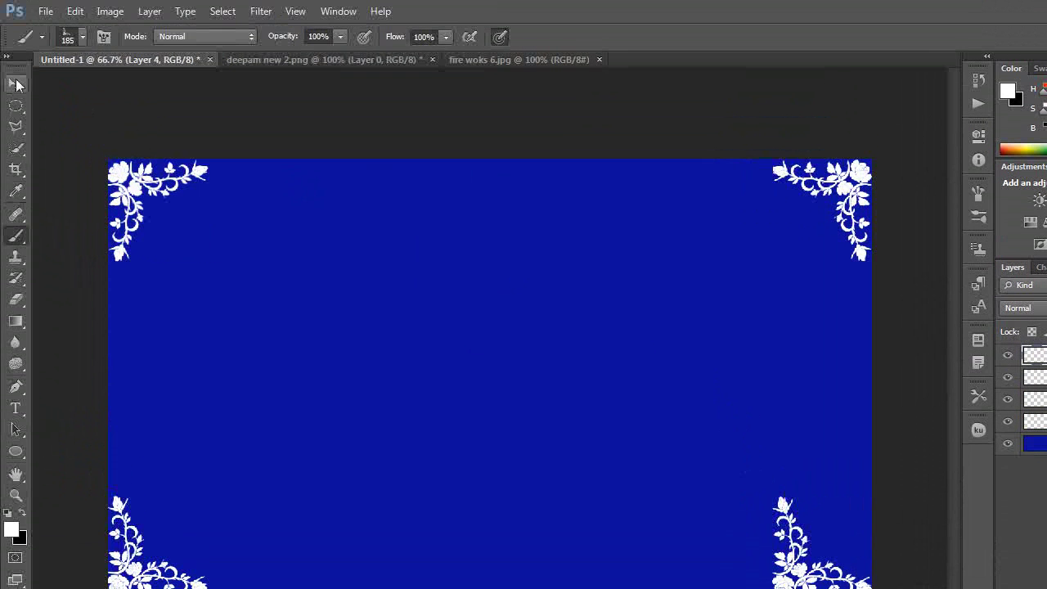
pyautogui.click(15, 83)
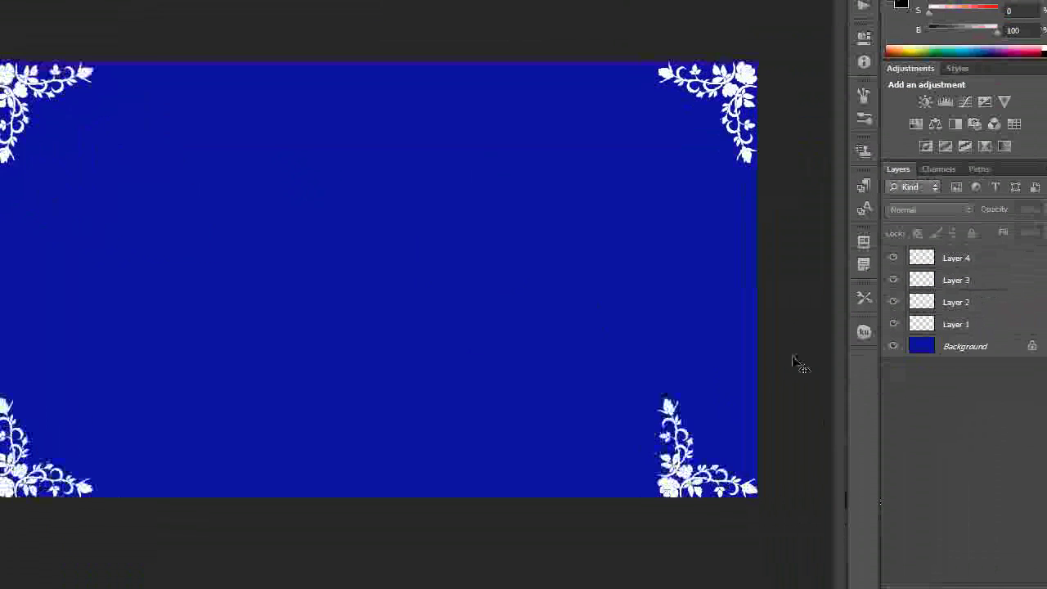
pyautogui.doubleClick(942, 259)
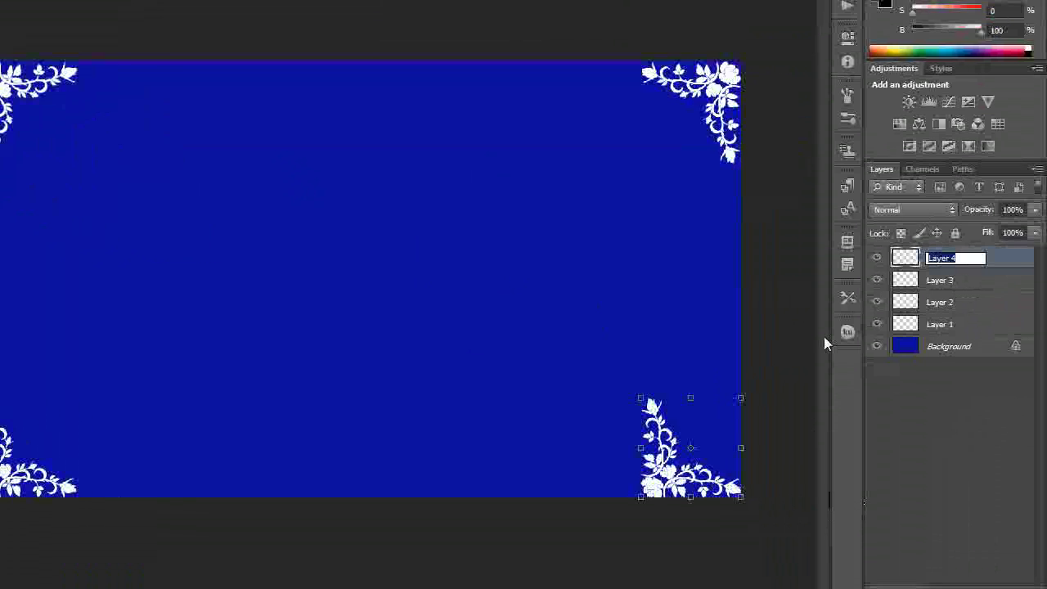
pyautogui.click(1011, 259)
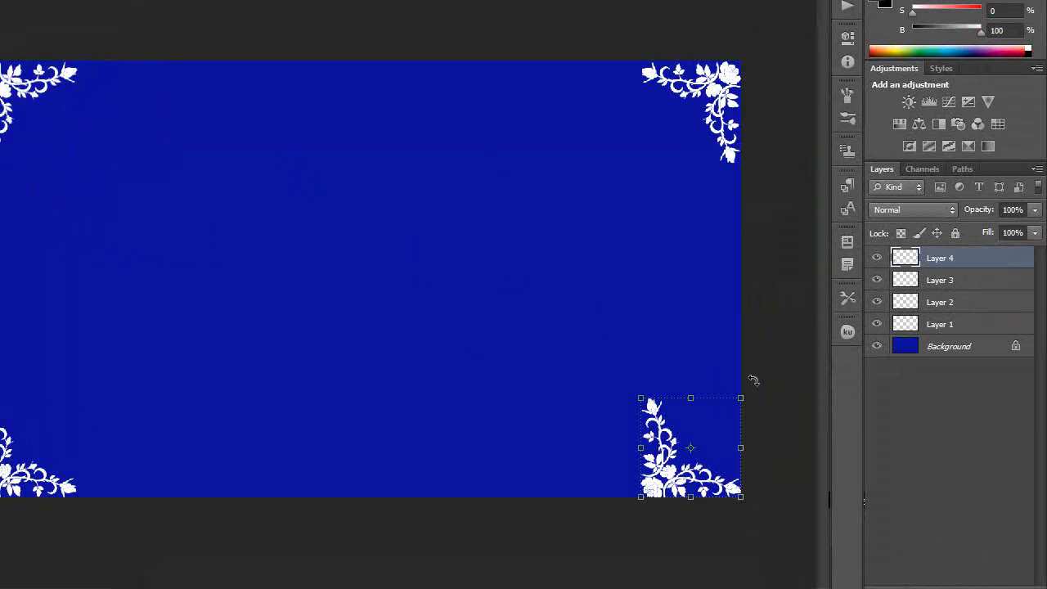
pyautogui.moveTo(753, 384); pyautogui.dragTo(561, 292)
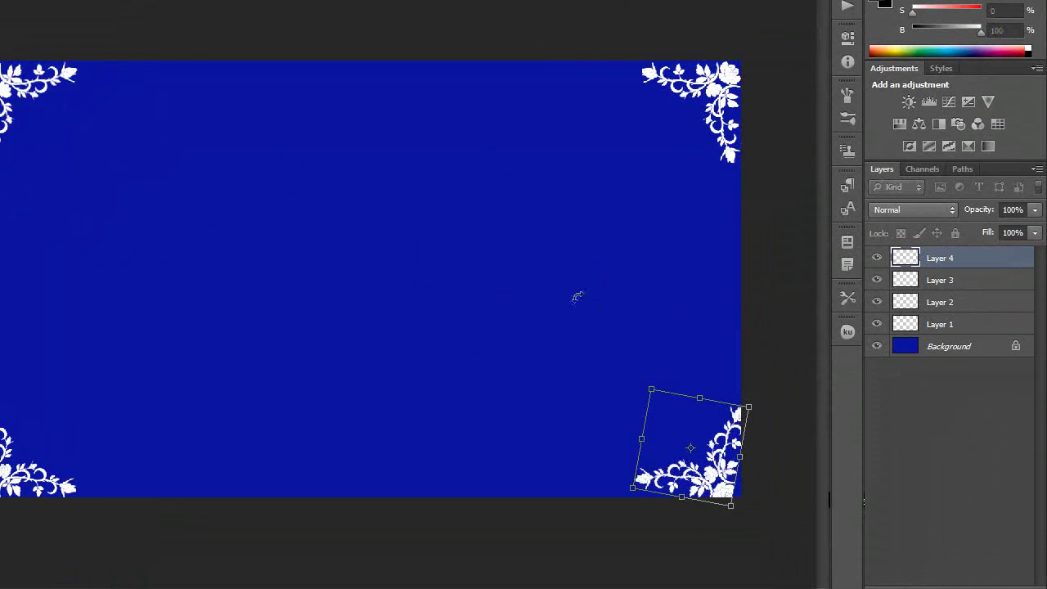
pyautogui.moveTo(765, 396); pyautogui.dragTo(746, 380)
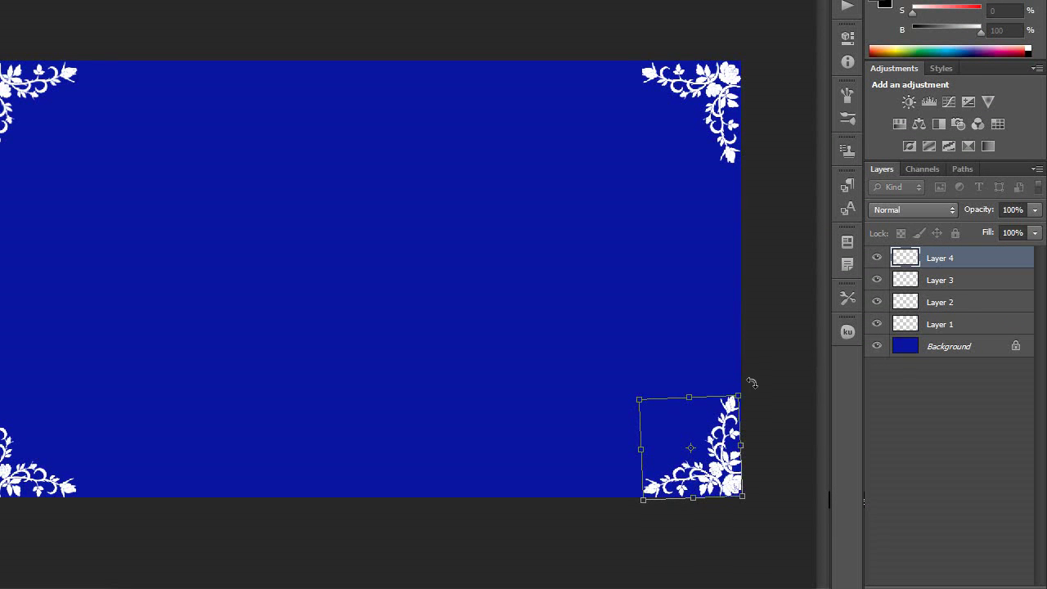
pyautogui.moveTo(752, 383); pyautogui.dragTo(752, 381)
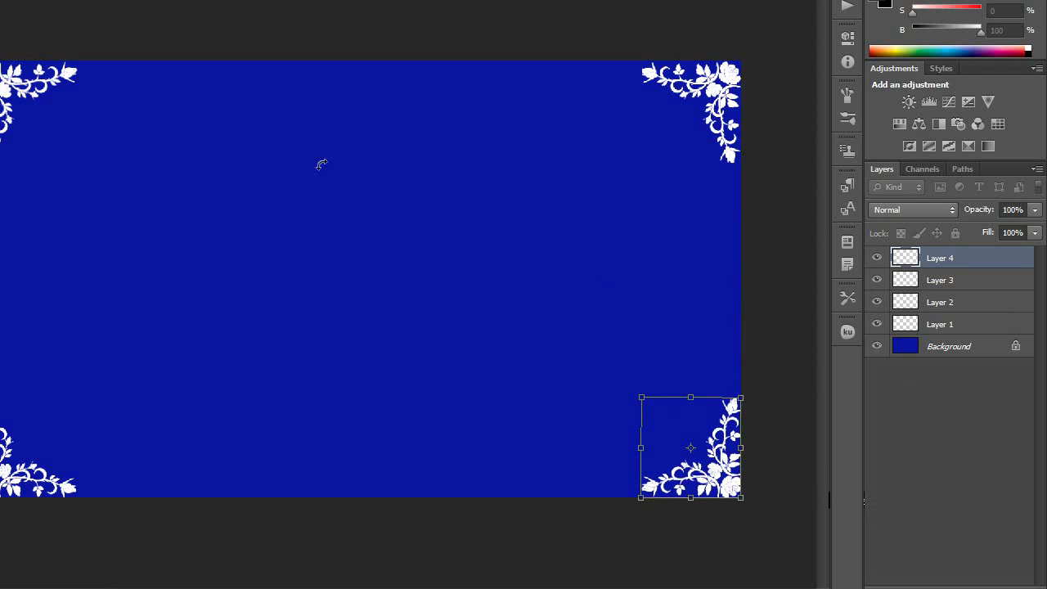
pyautogui.click(16, 106)
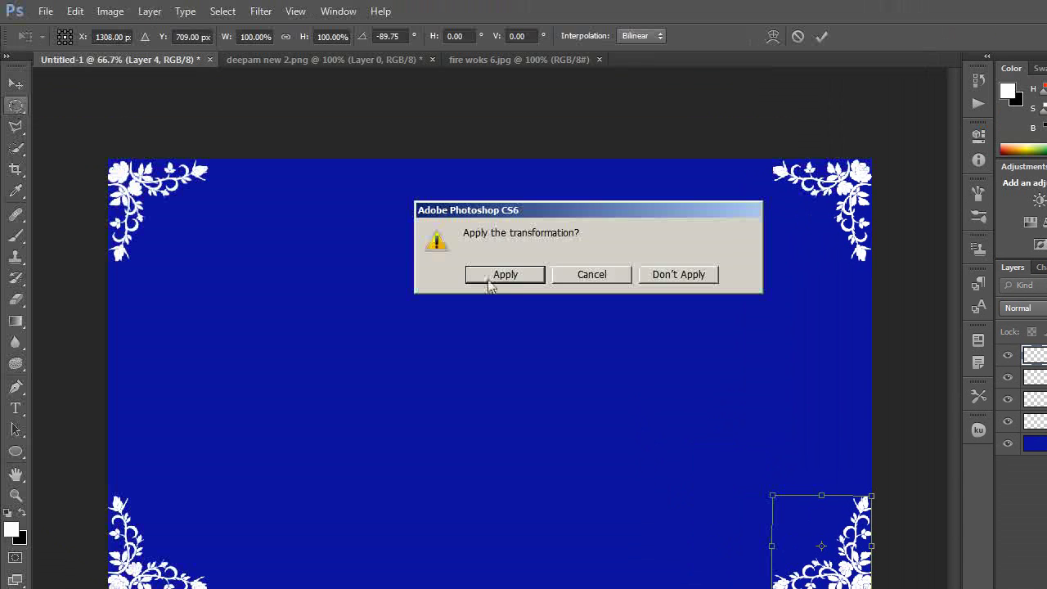
pyautogui.click(515, 278)
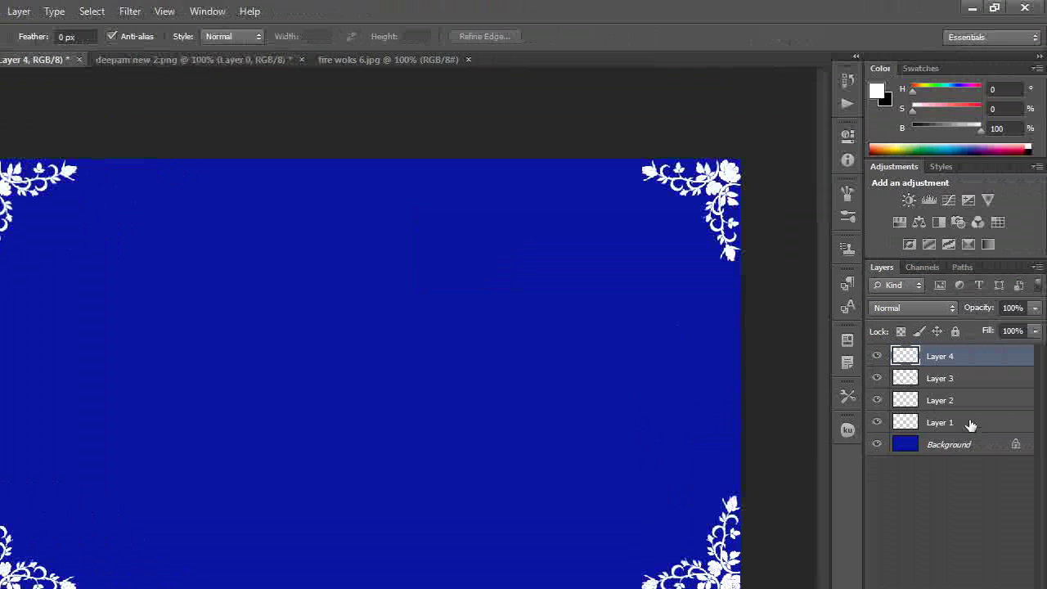
# - Select Layers 1 through 4 together and merge them into one layer
pyautogui.doubleClick(970, 424)
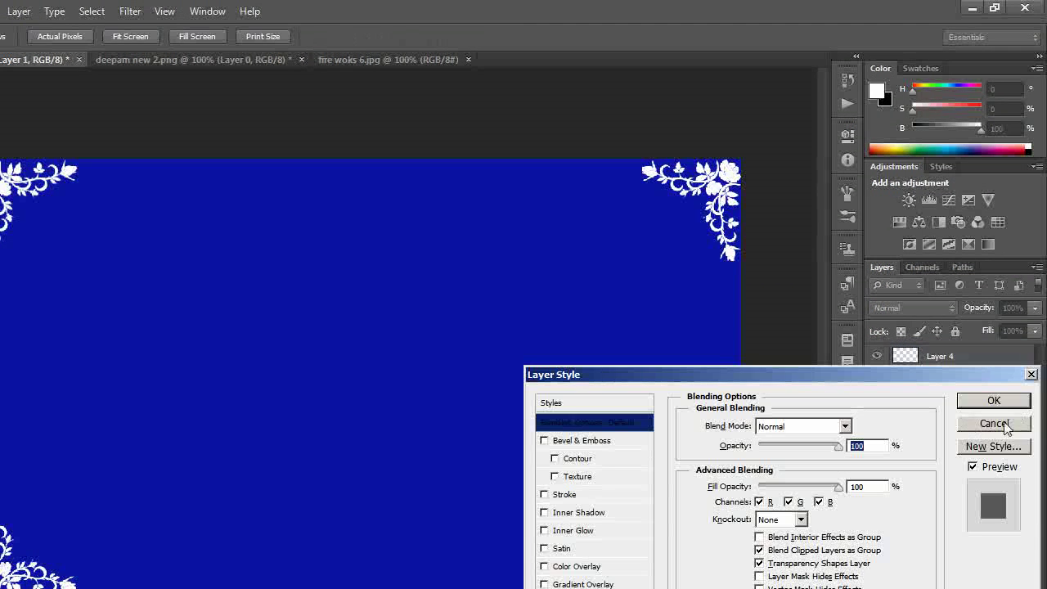
pyautogui.click(998, 423)
pyautogui.keyDown('shift'); pyautogui.click(965, 363); pyautogui.keyUp('shift')
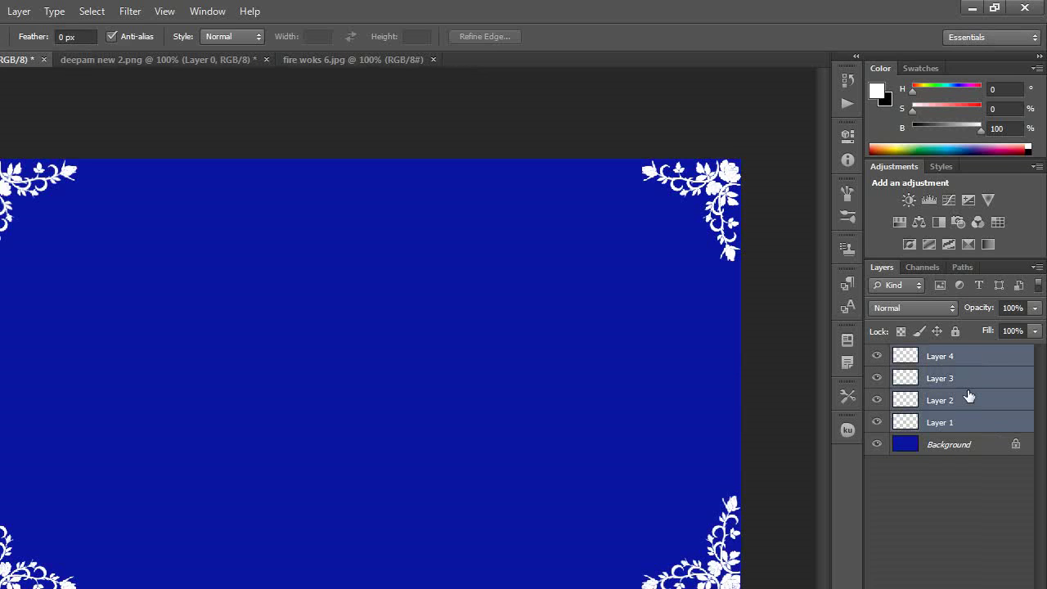
pyautogui.rightClick(967, 396)
pyautogui.click(876, 544)
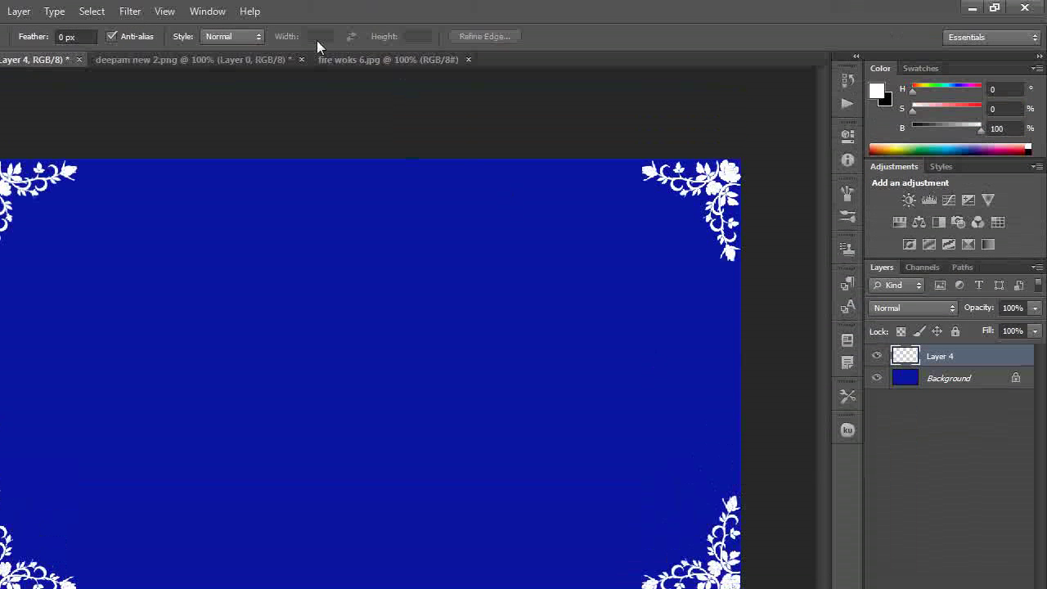
# - Select all of fire woks 6.jpg, copy it, and return to Untitled-1
pyautogui.click(356, 60)
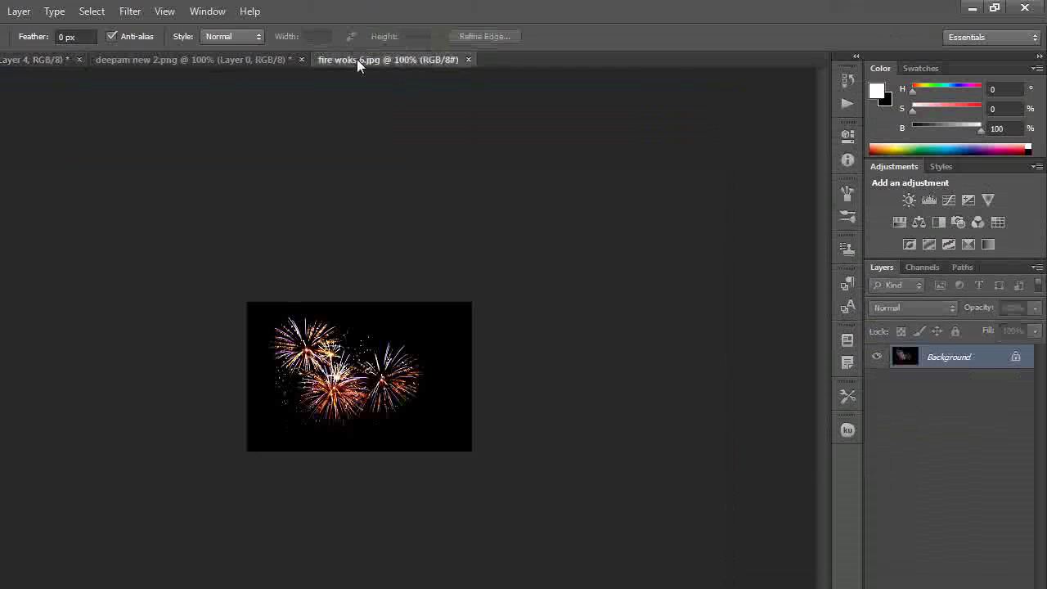
pyautogui.click(224, 11)
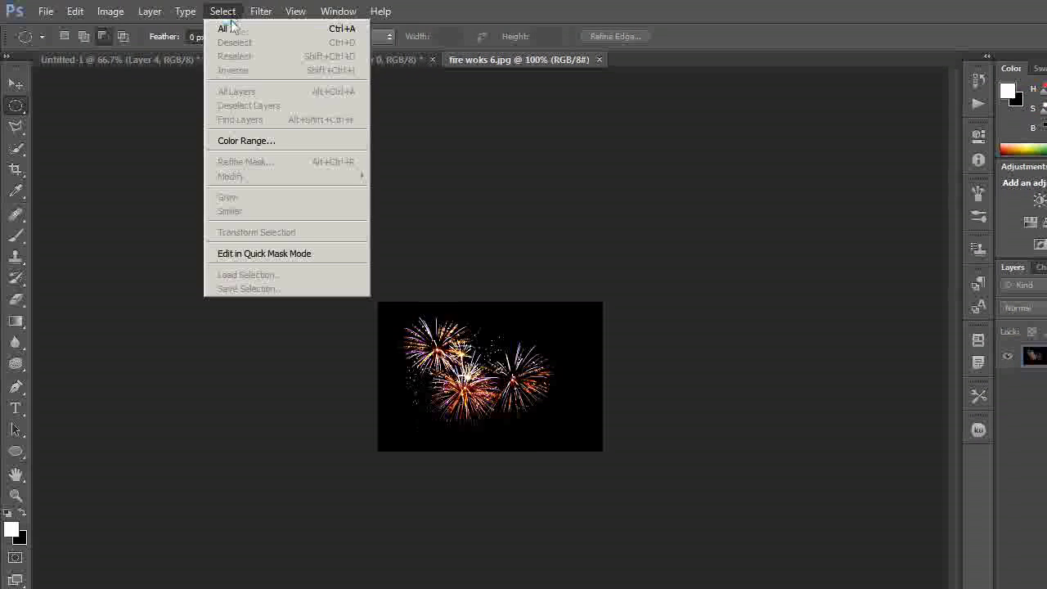
pyautogui.click(229, 29)
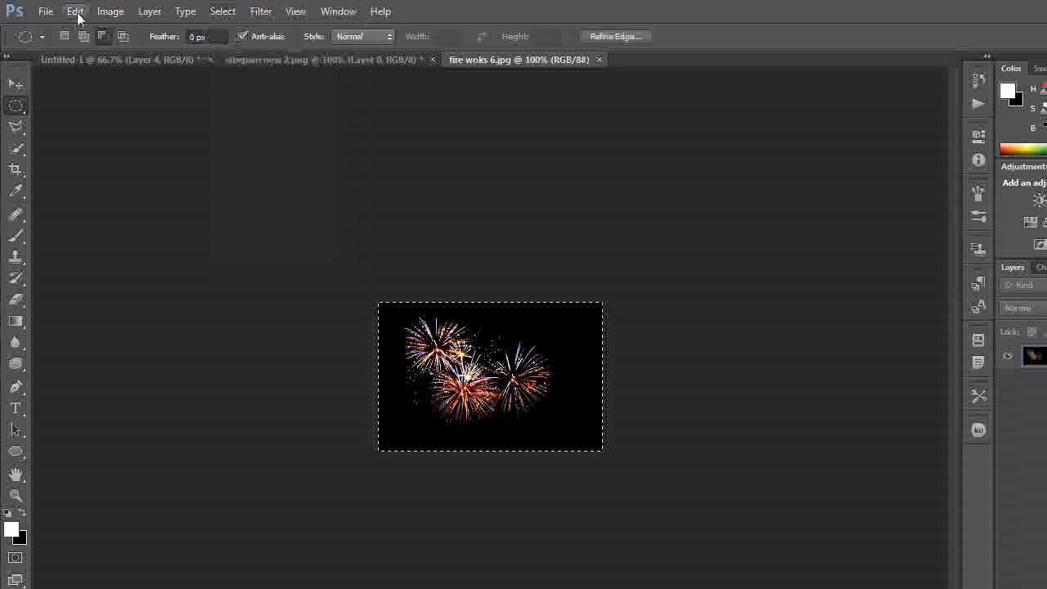
pyautogui.click(76, 12)
pyautogui.click(84, 113)
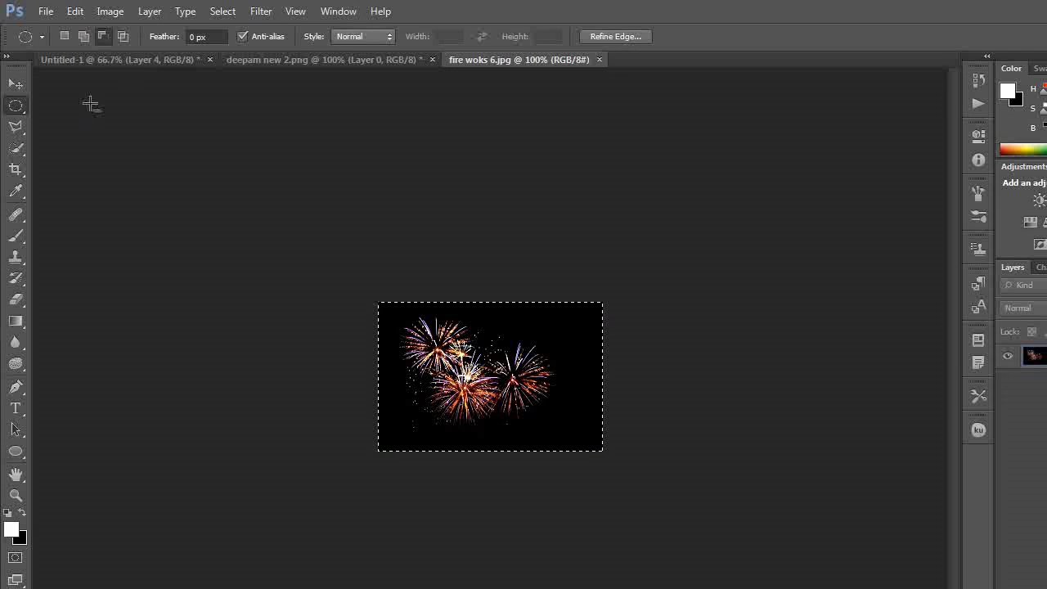
pyautogui.click(132, 63)
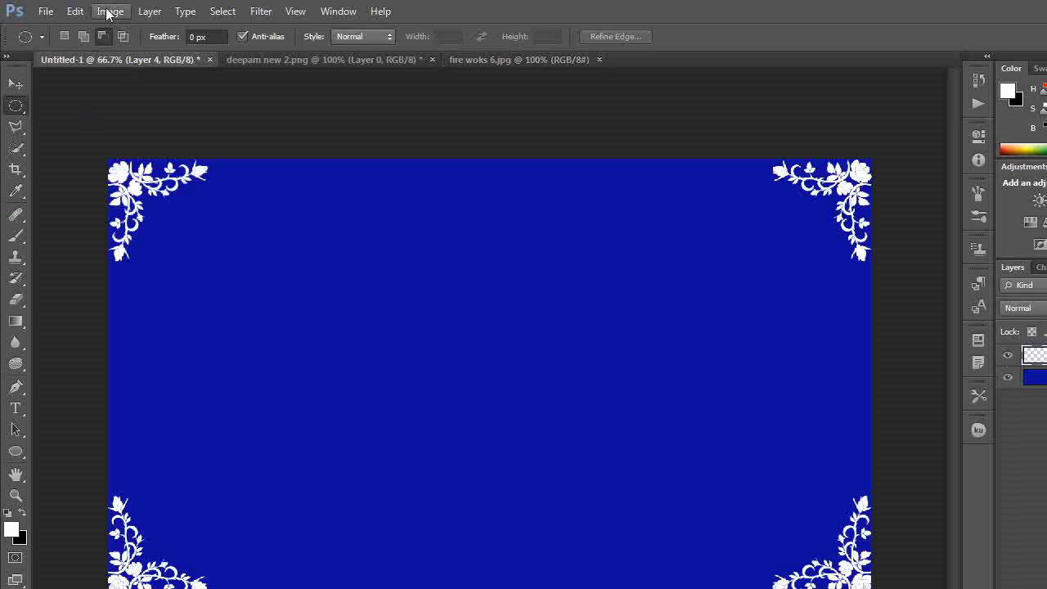
pyautogui.click(76, 12)
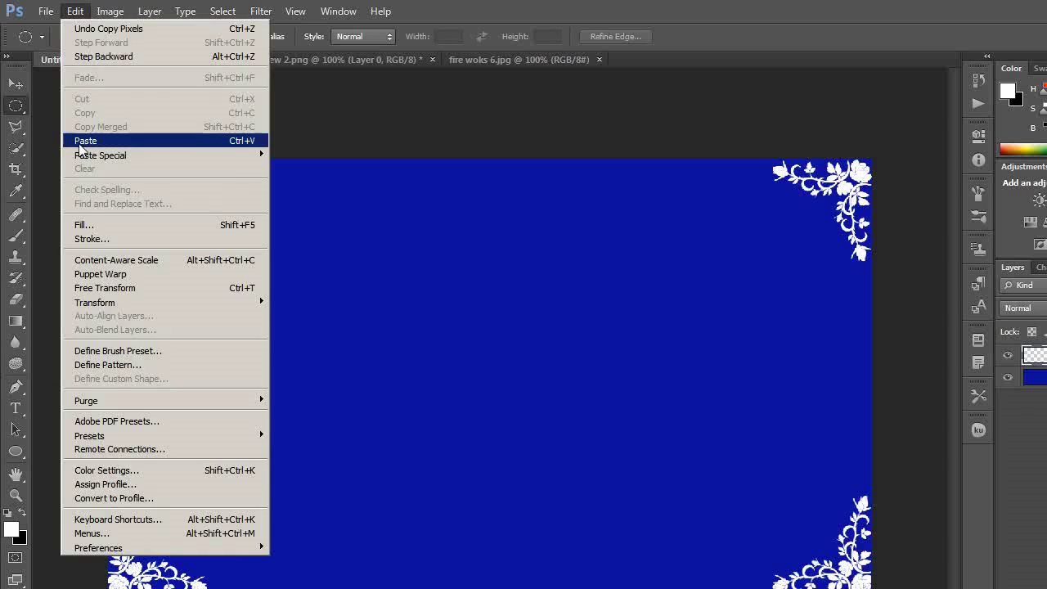
# - Paste the fireworks onto the card and move it to the top centre, nearly level
pyautogui.click(82, 140)
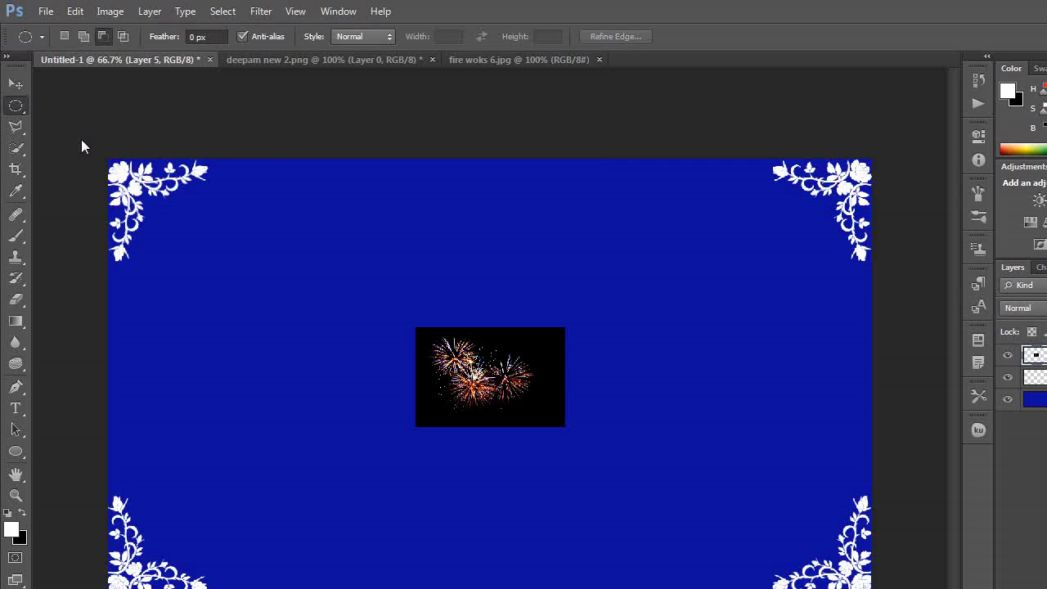
pyautogui.click(18, 85)
pyautogui.click(504, 384)
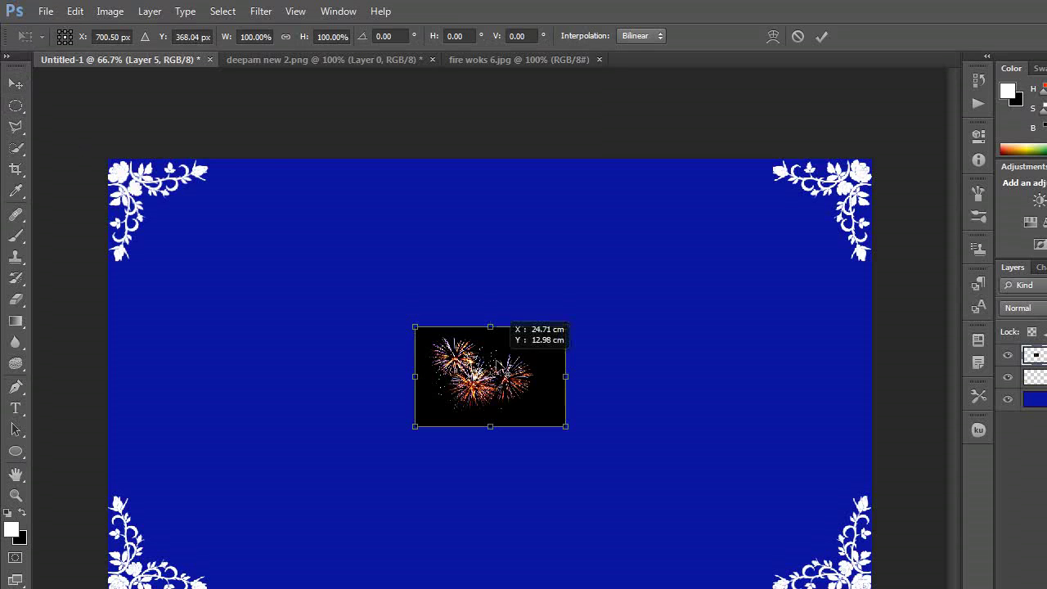
pyautogui.moveTo(504, 384)
pyautogui.mouseDown()
pyautogui.moveTo(510, 292)
pyautogui.moveTo(497, 220)
pyautogui.mouseUp()
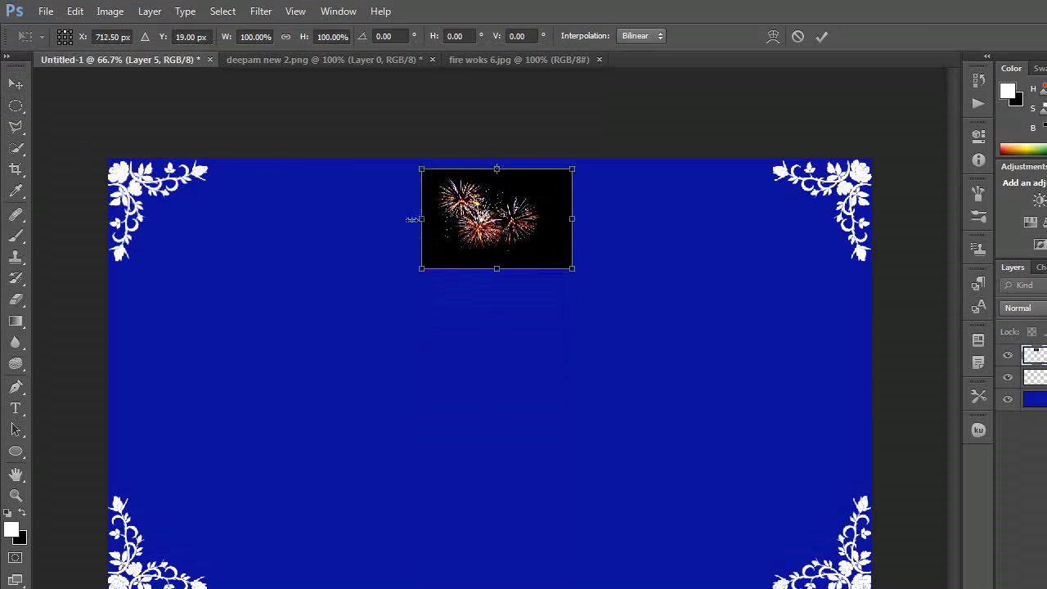
pyautogui.moveTo(412, 219); pyautogui.dragTo(364, 223)
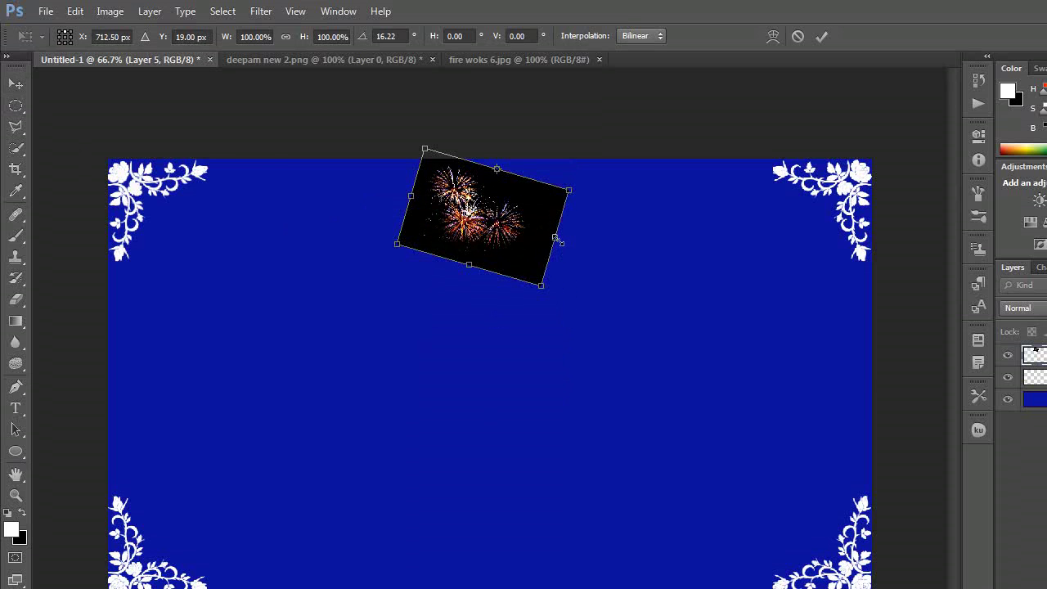
pyautogui.moveTo(591, 186); pyautogui.dragTo(575, 161)
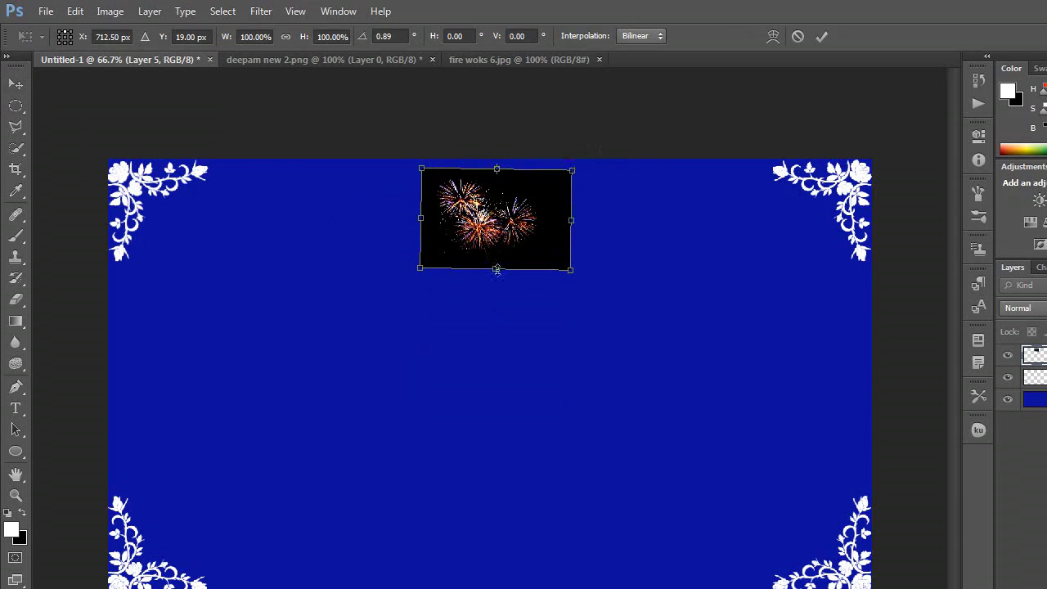
# - Stretch the fireworks into a wide, taller banner between the upper corners and apply
pyautogui.moveTo(496, 269); pyautogui.dragTo(496, 288)
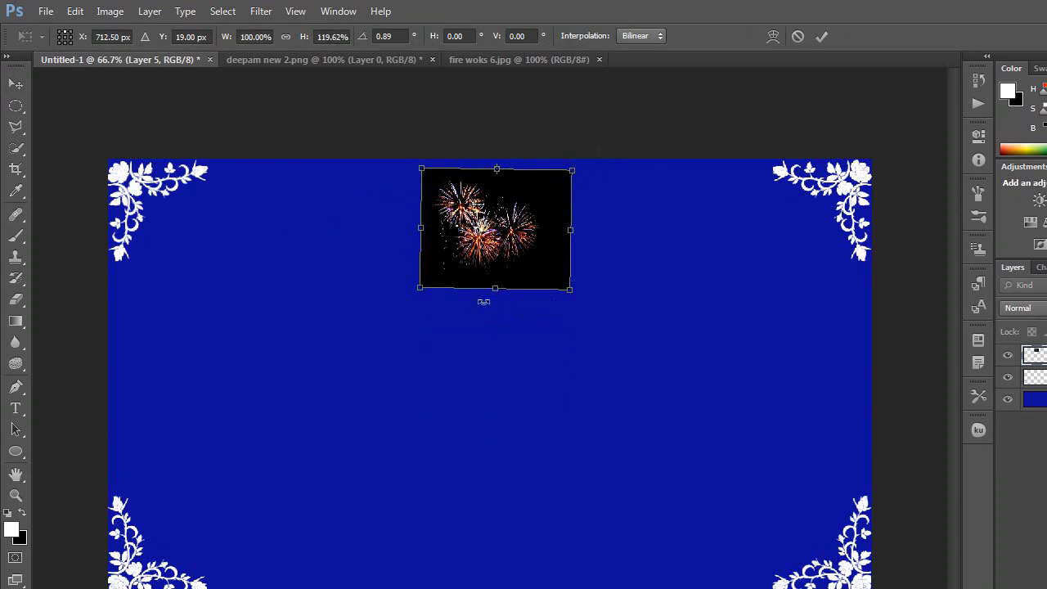
pyautogui.moveTo(420, 223); pyautogui.dragTo(318, 226)
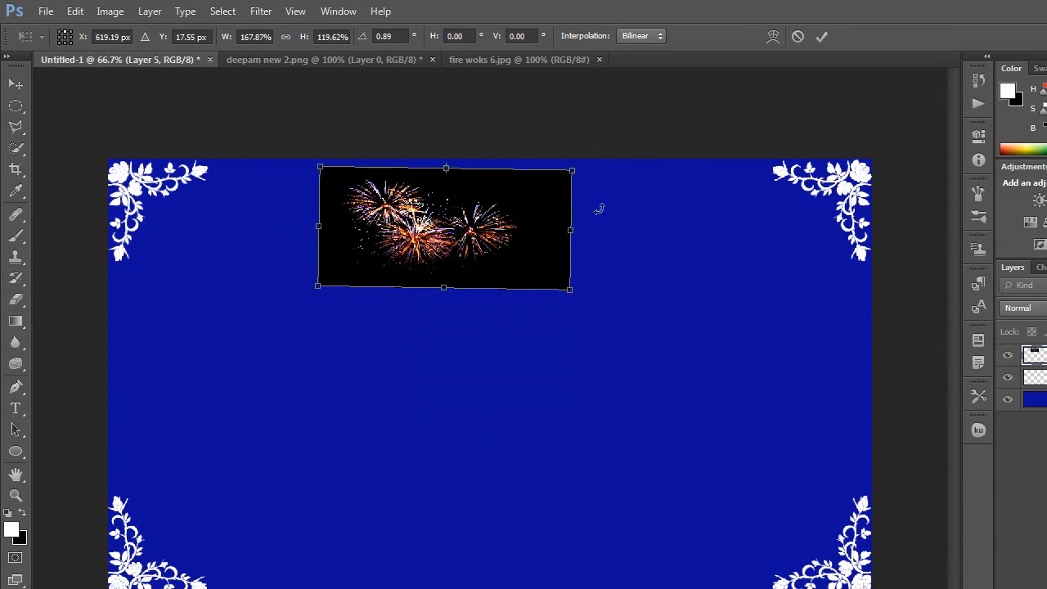
pyautogui.moveTo(567, 231); pyautogui.dragTo(703, 231)
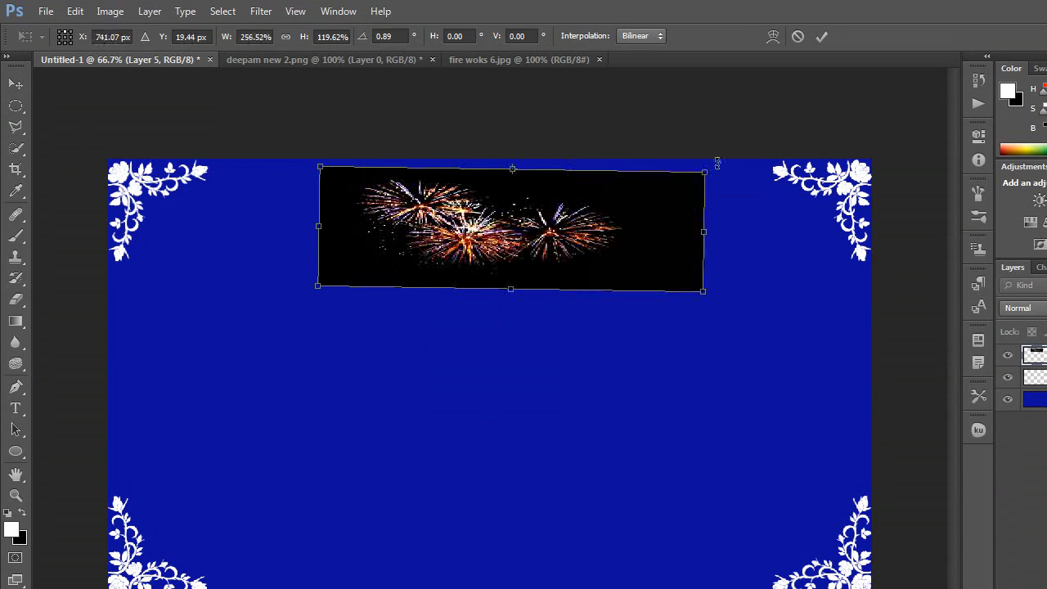
pyautogui.moveTo(717, 165); pyautogui.dragTo(717, 160)
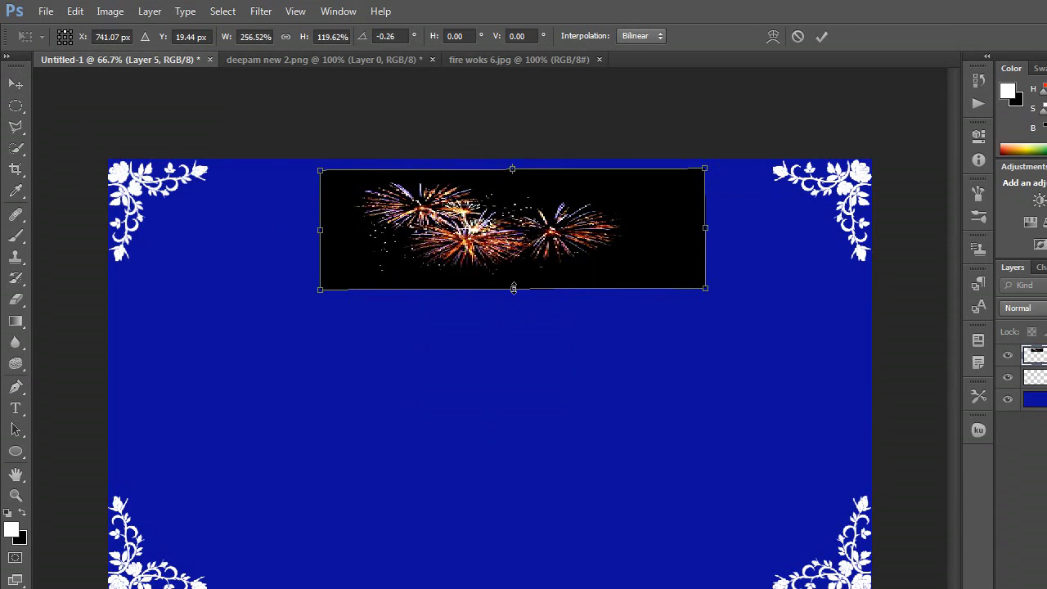
pyautogui.moveTo(513, 288); pyautogui.dragTo(513, 325)
pyautogui.moveTo(313, 246)
pyautogui.mouseDown()
pyautogui.moveTo(262, 237)
pyautogui.moveTo(240, 245)
pyautogui.mouseUp()
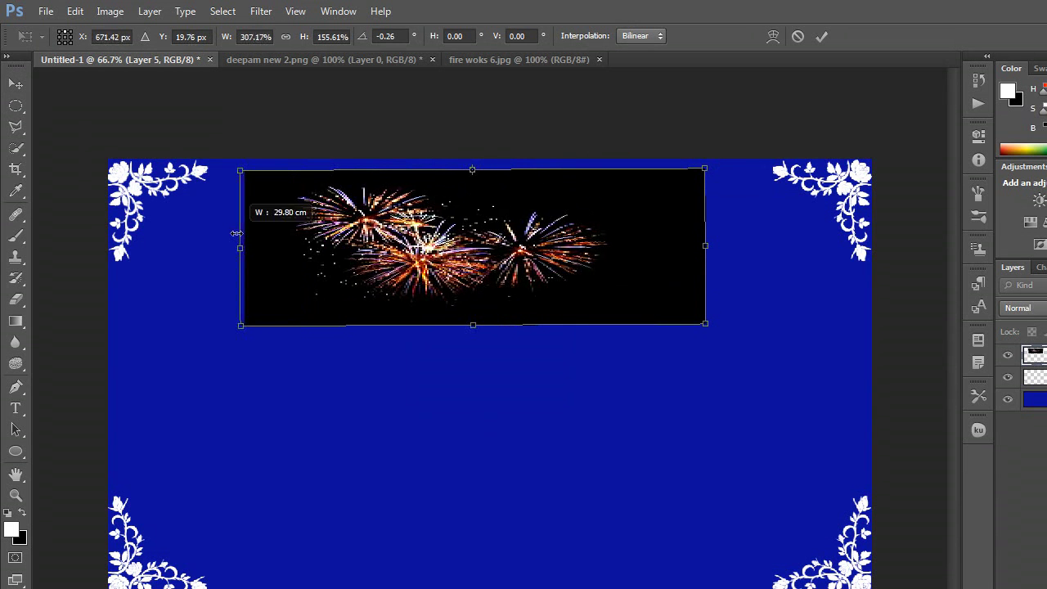
pyautogui.moveTo(705, 245); pyautogui.dragTo(761, 243)
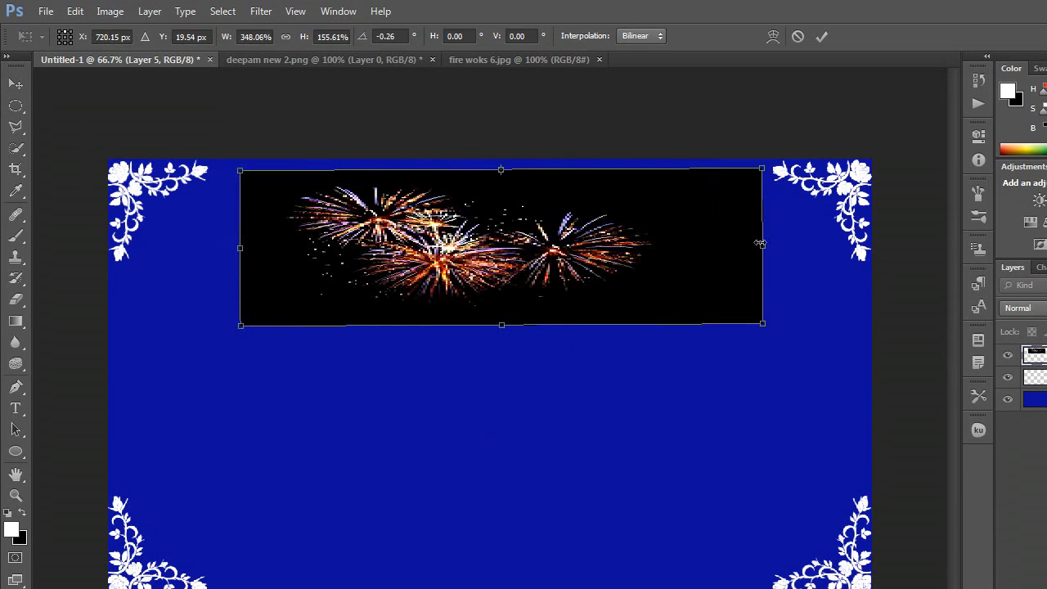
pyautogui.click(15, 107)
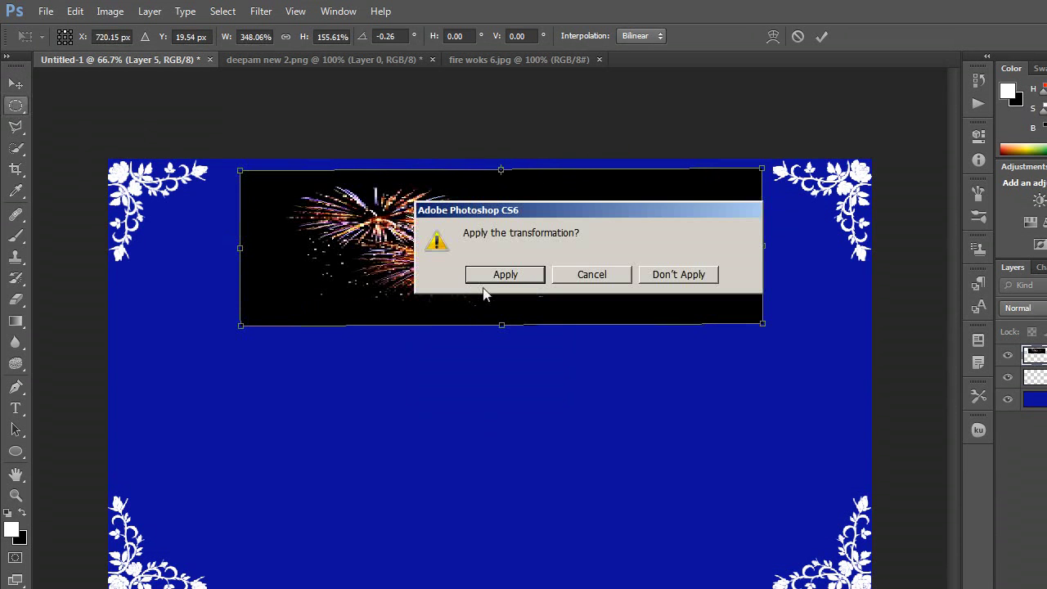
pyautogui.click(504, 275)
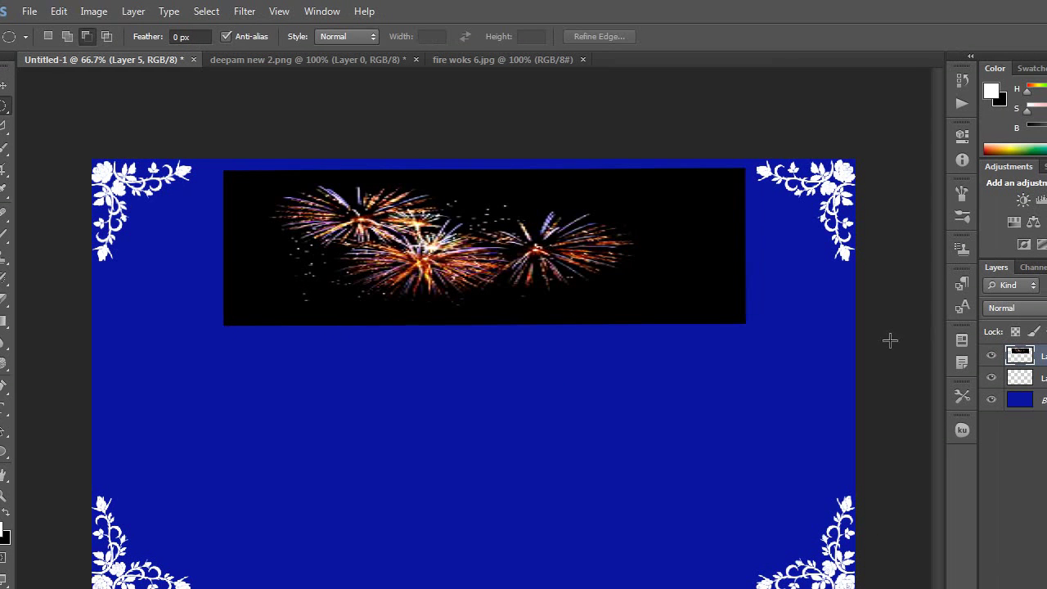
# - Set the fireworks layer to Screen and colorize it at Hue 45, Saturation 28
pyautogui.click(950, 308)
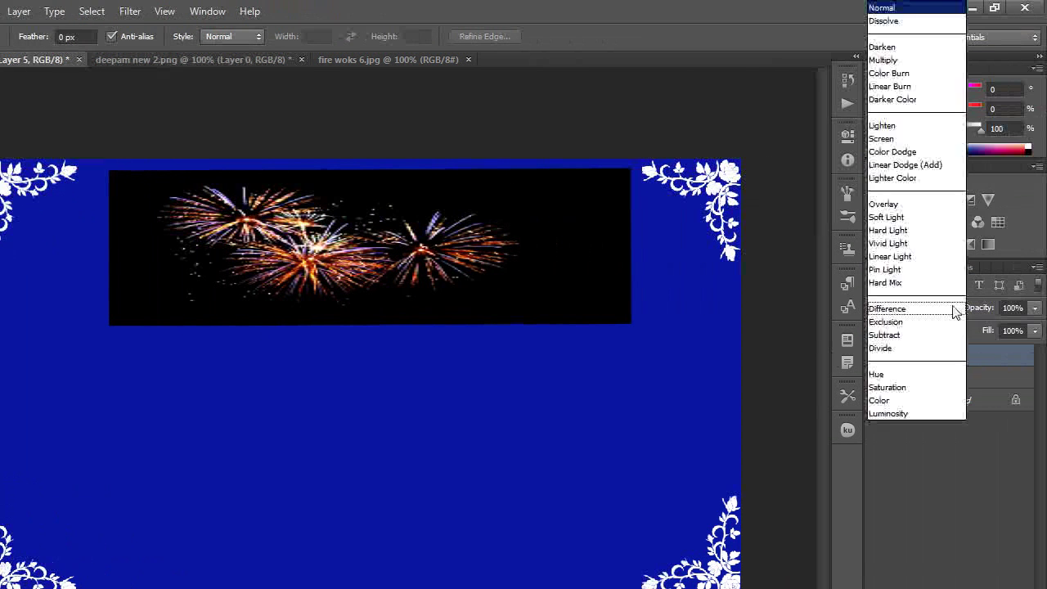
pyautogui.click(898, 136)
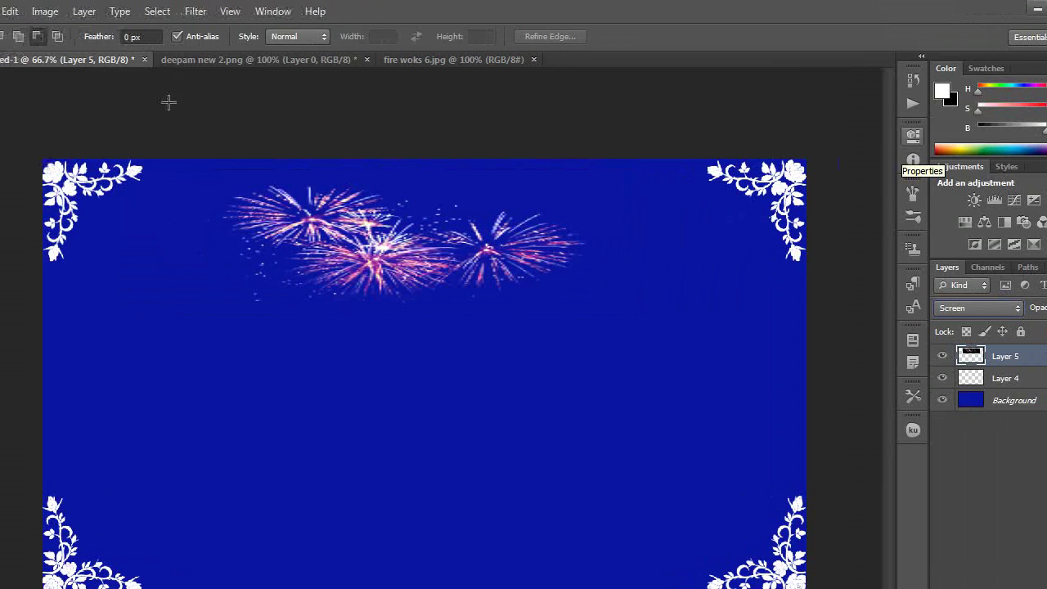
pyautogui.click(112, 13)
pyautogui.moveTo(130, 51)
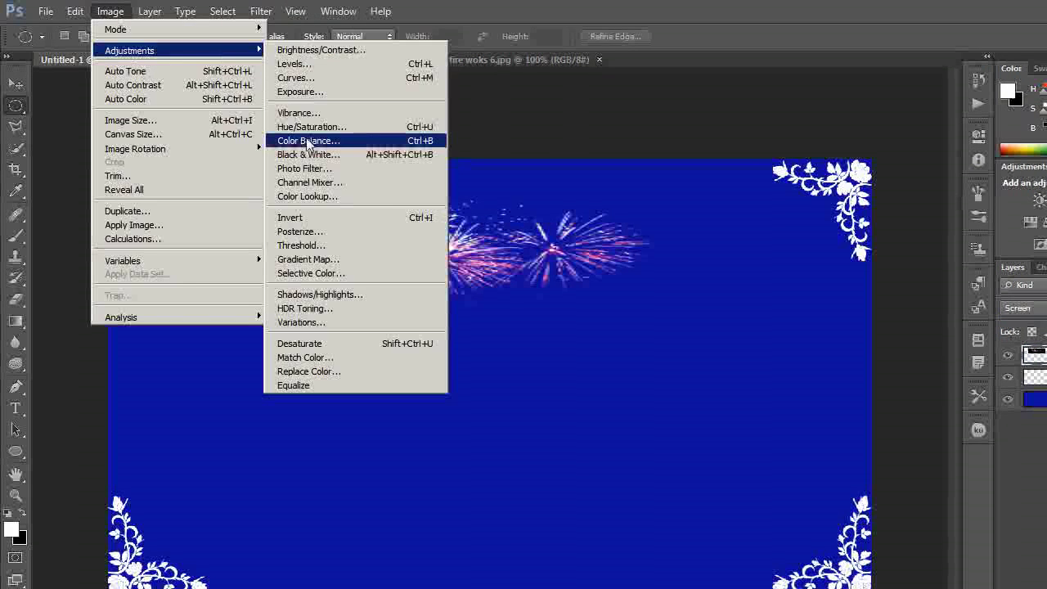
pyautogui.click(311, 127)
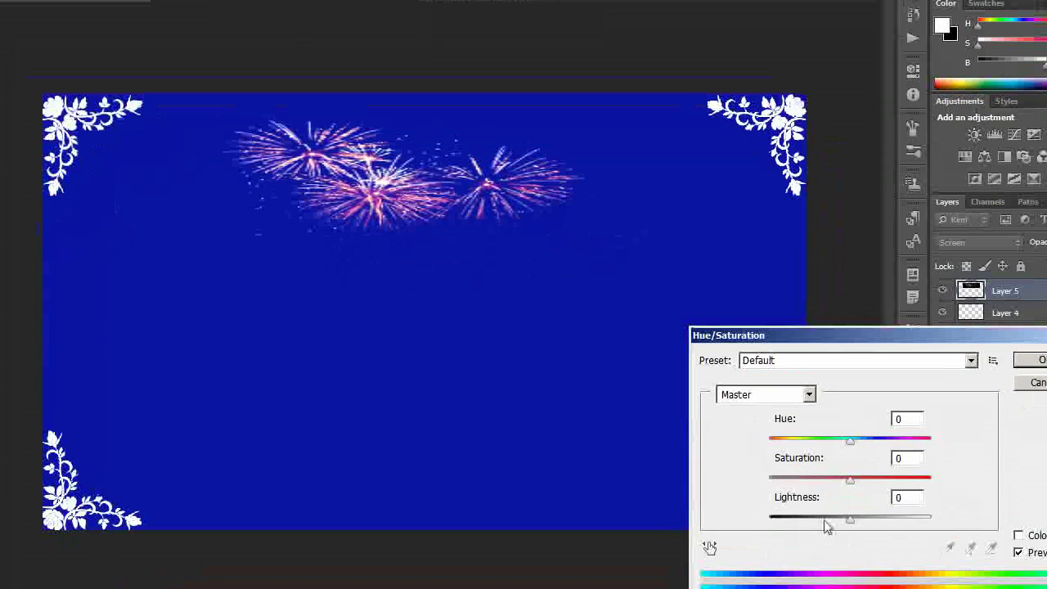
pyautogui.click(954, 454)
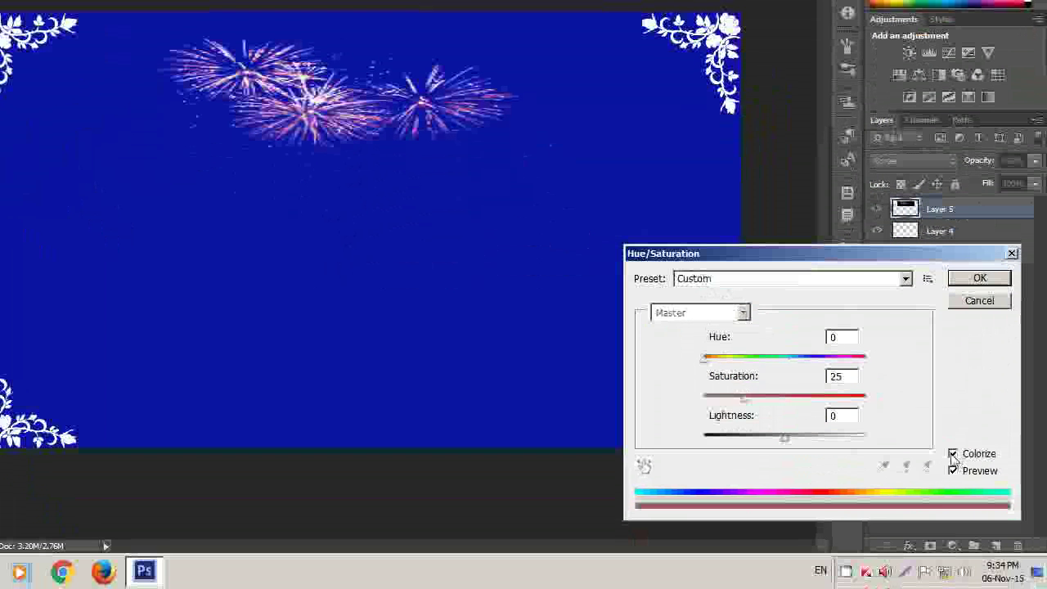
pyautogui.moveTo(706, 360); pyautogui.dragTo(716, 360)
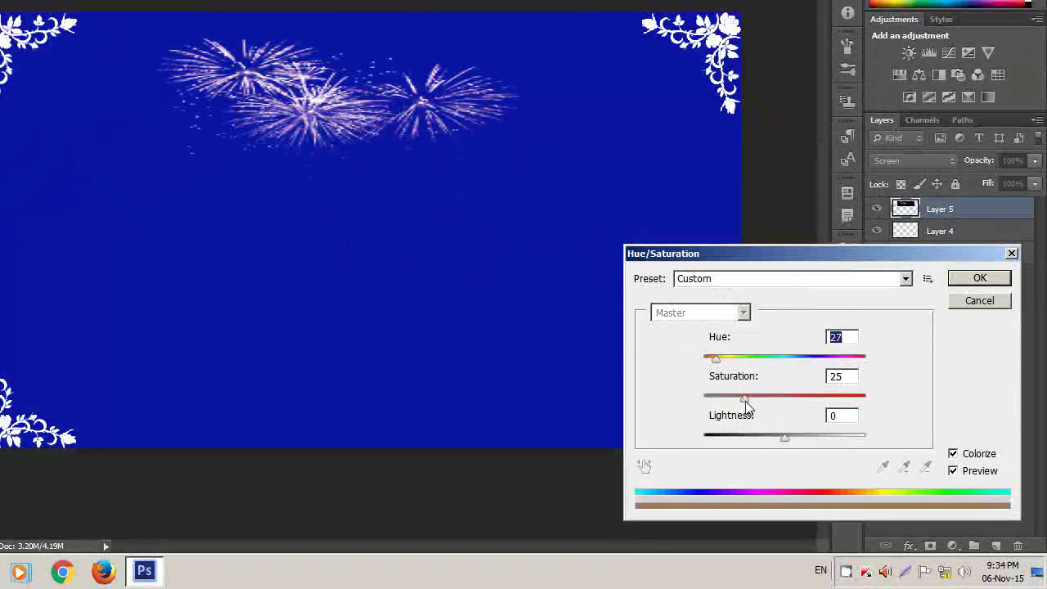
pyautogui.moveTo(743, 398); pyautogui.dragTo(747, 399)
pyautogui.moveTo(717, 360); pyautogui.dragTo(725, 360)
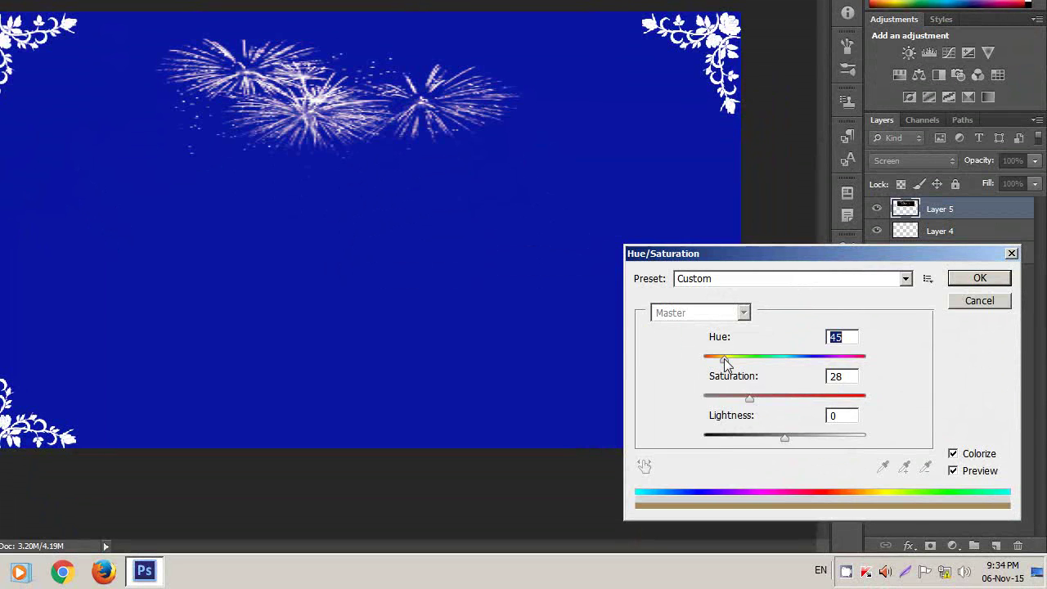
pyautogui.click(979, 278)
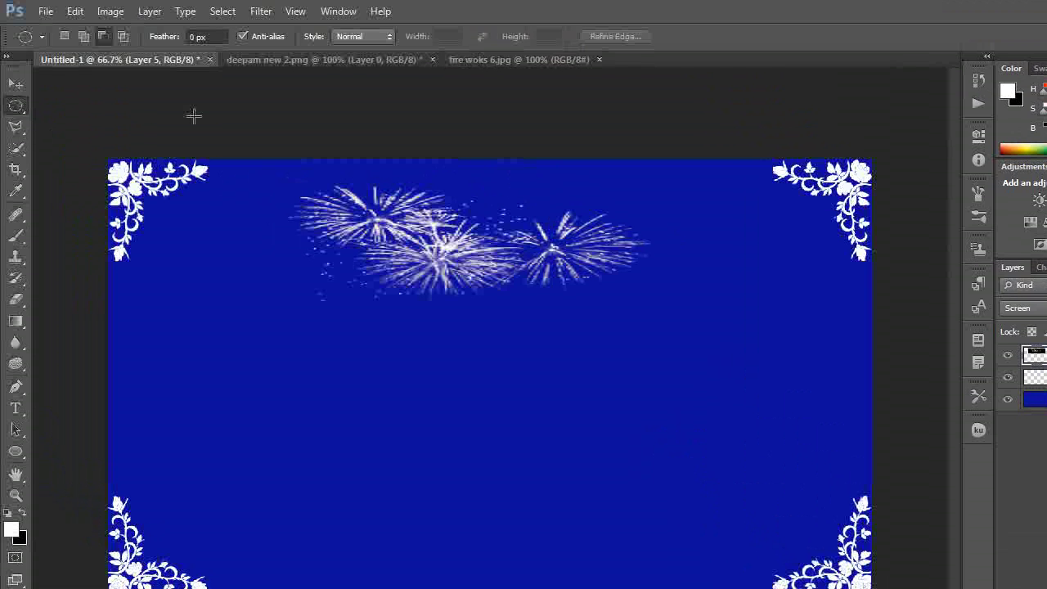
# - Duplicate the fireworks layer with Ctrl+J and move the copy to the card's bottom edge
pyautogui.hotkey('ctrl', 'j')
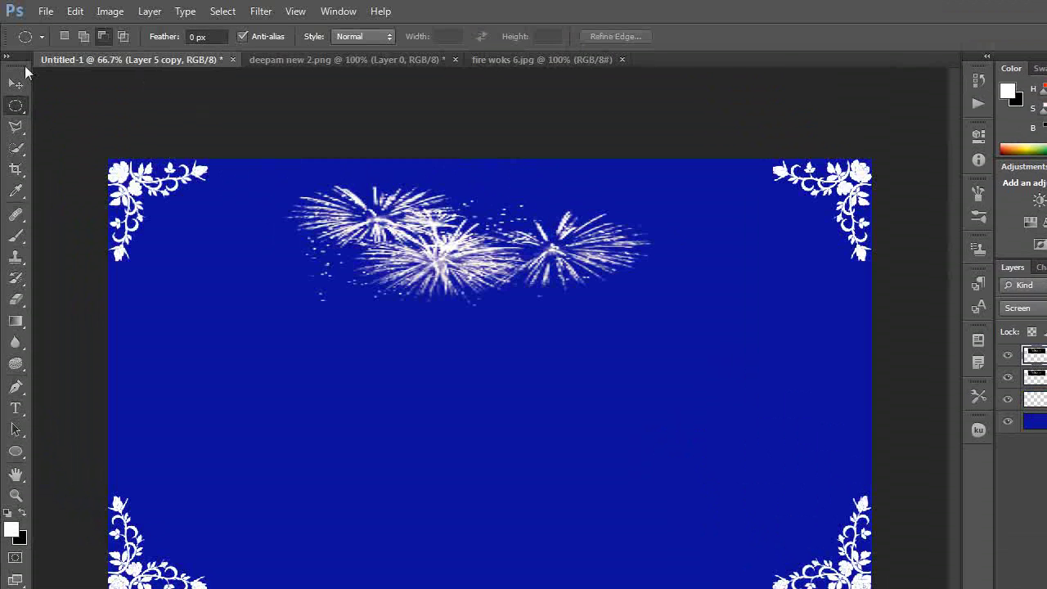
pyautogui.click(15, 84)
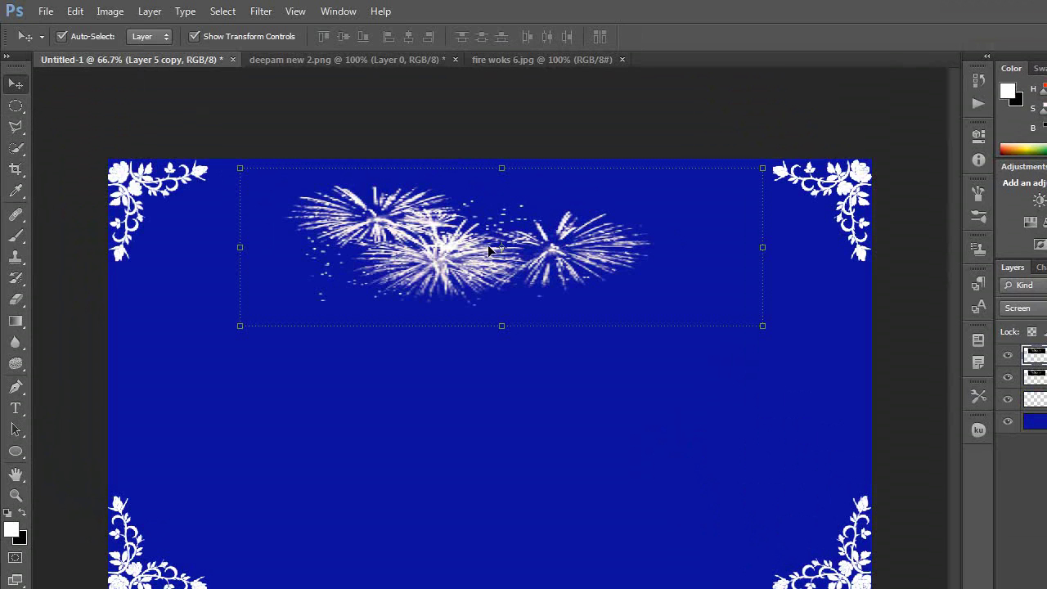
pyautogui.hotkey('ctrl', 't')
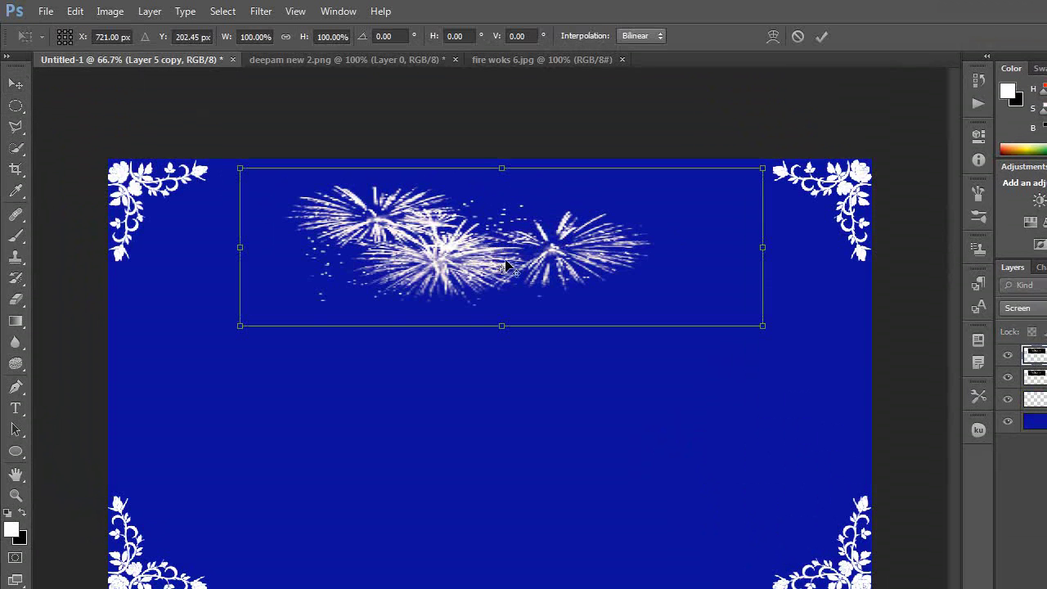
pyautogui.moveTo(513, 257); pyautogui.dragTo(522, 440)
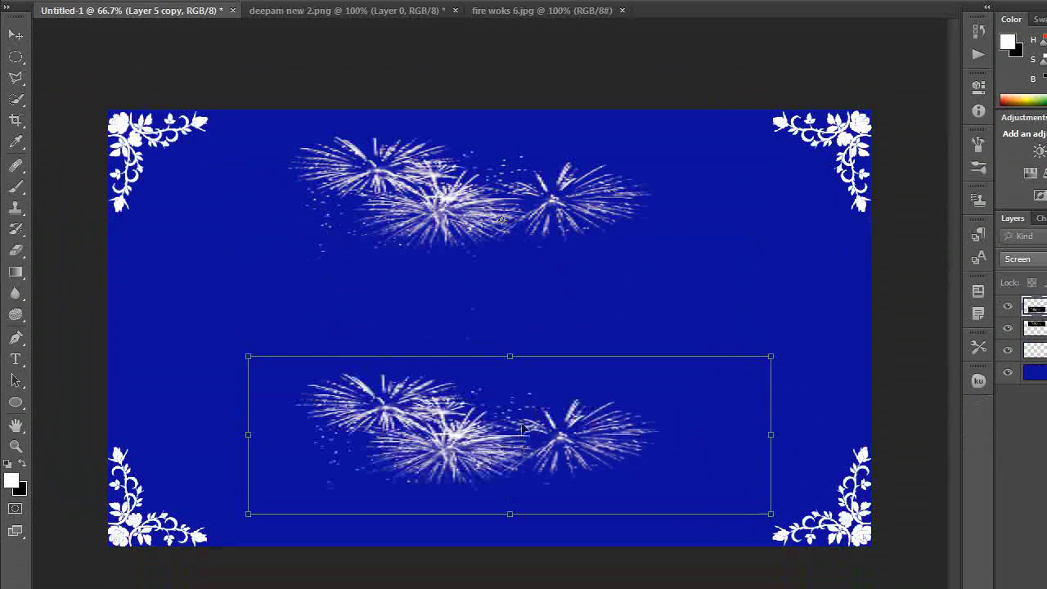
pyautogui.moveTo(522, 440); pyautogui.dragTo(525, 434)
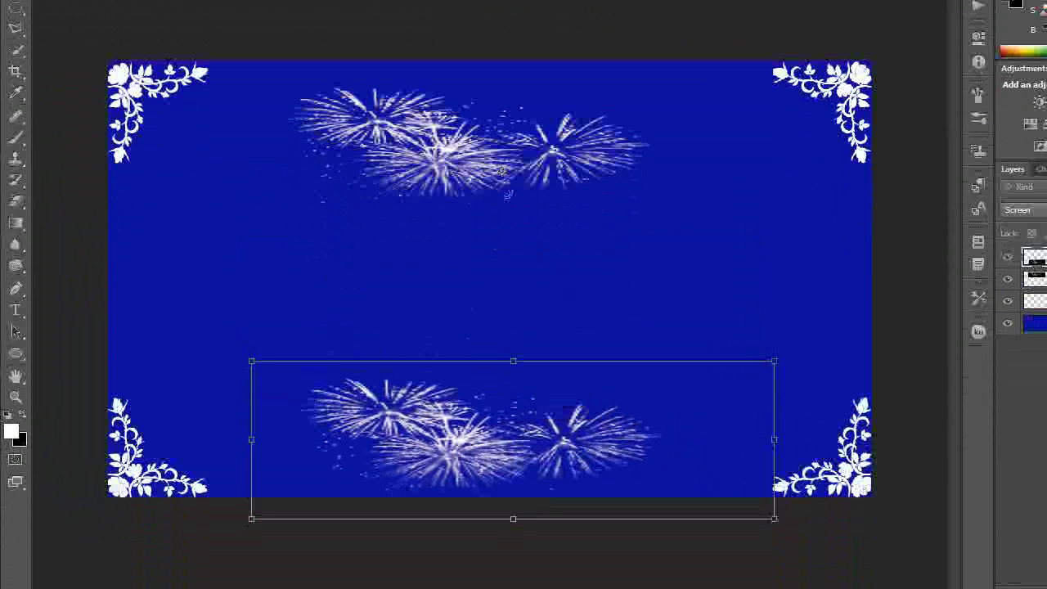
pyautogui.press('Return')
pyautogui.click(14, 107)
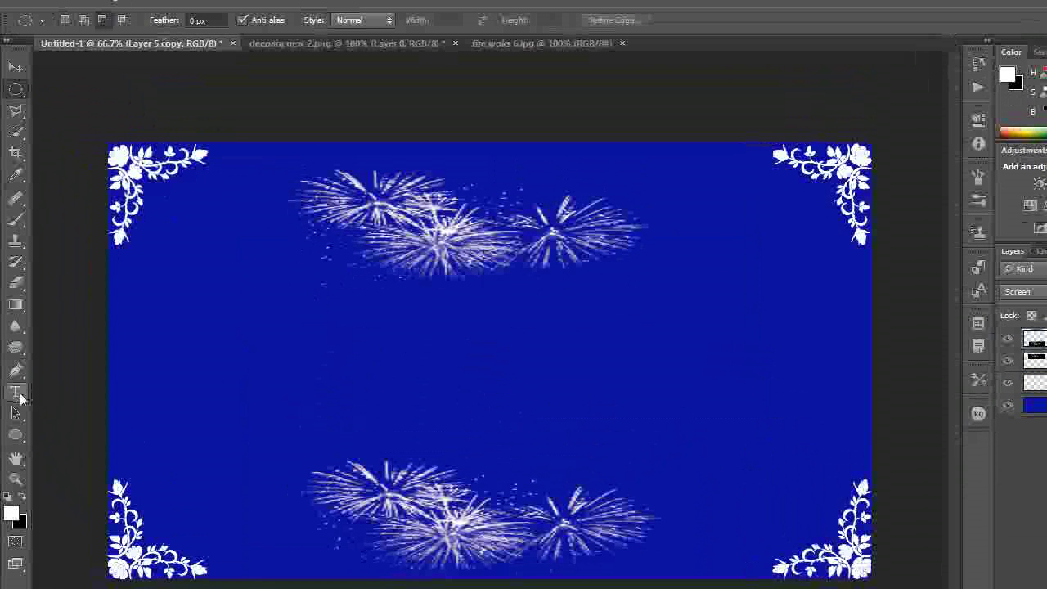
pyautogui.click(18, 395)
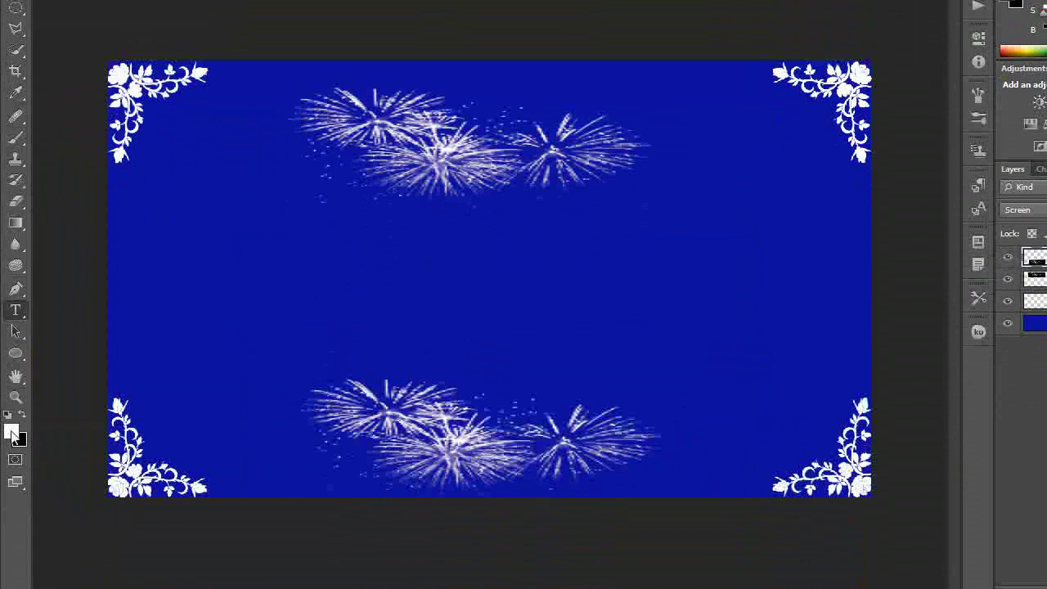
# - Set the text colour to light grey #d6d6d6 and type 'Happy Diwali' at the card's left middle
pyautogui.click(12, 433)
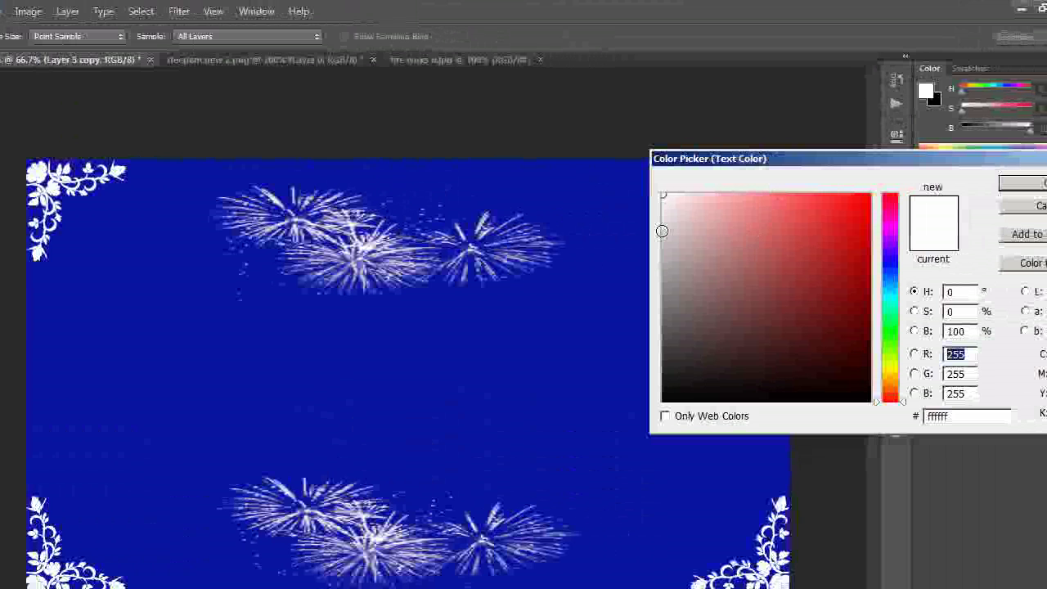
pyautogui.moveTo(661, 230); pyautogui.dragTo(664, 227)
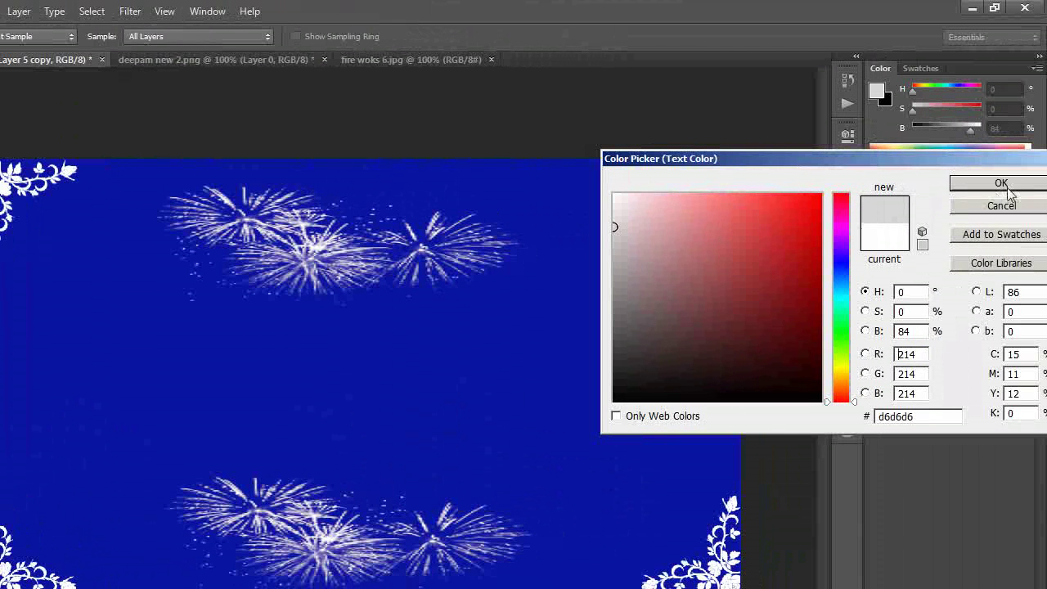
pyautogui.click(1001, 183)
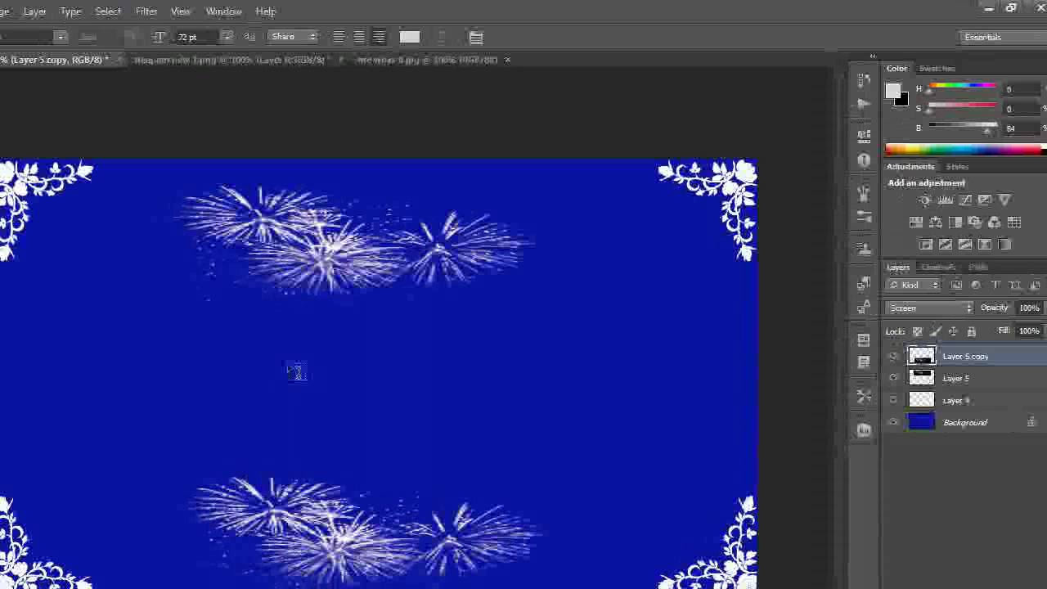
pyautogui.click(300, 368)
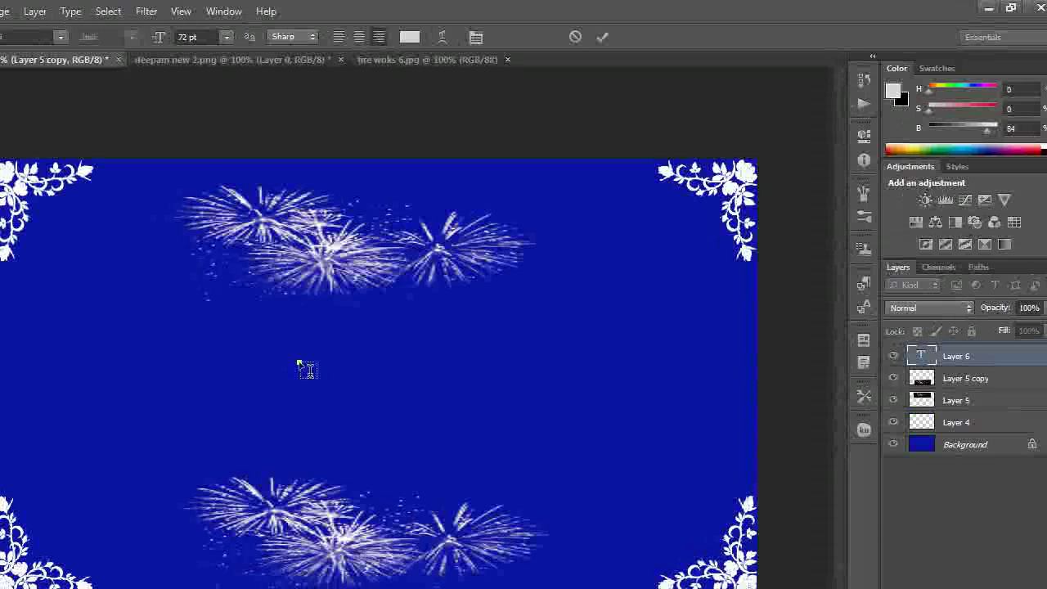
pyautogui.write('Happy Diwali')
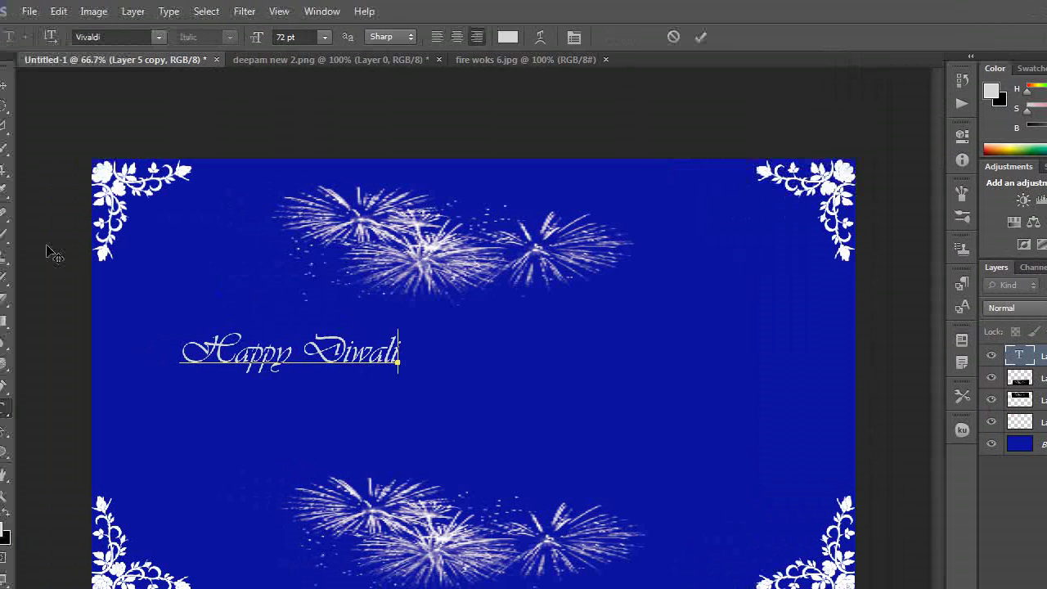
# - Move 'Happy Diwali' to the card centre and stretch it to about 251% width, 278% height
pyautogui.click(13, 86)
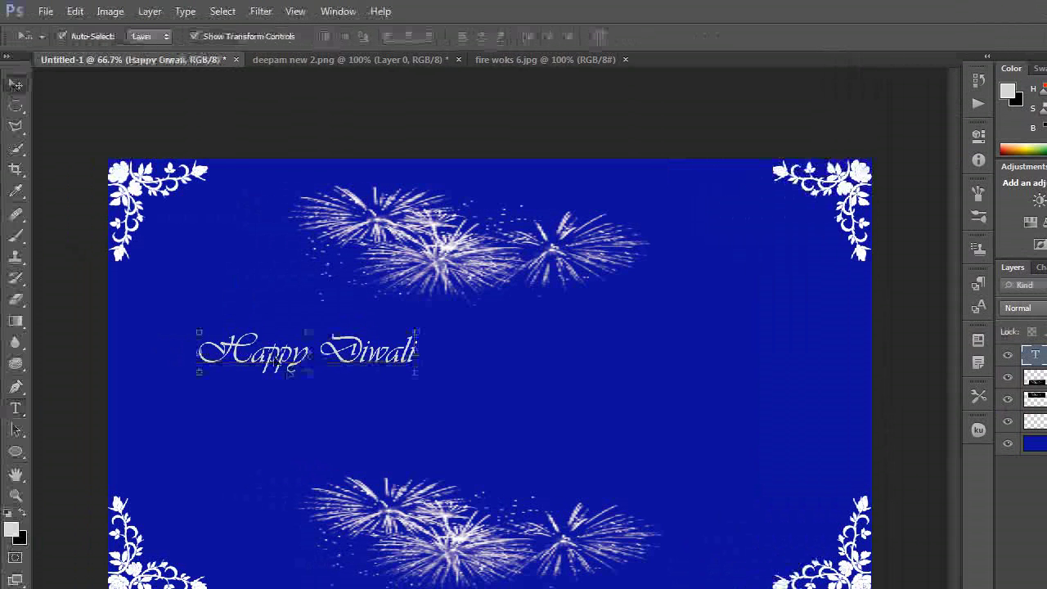
pyautogui.moveTo(272, 359); pyautogui.dragTo(441, 386)
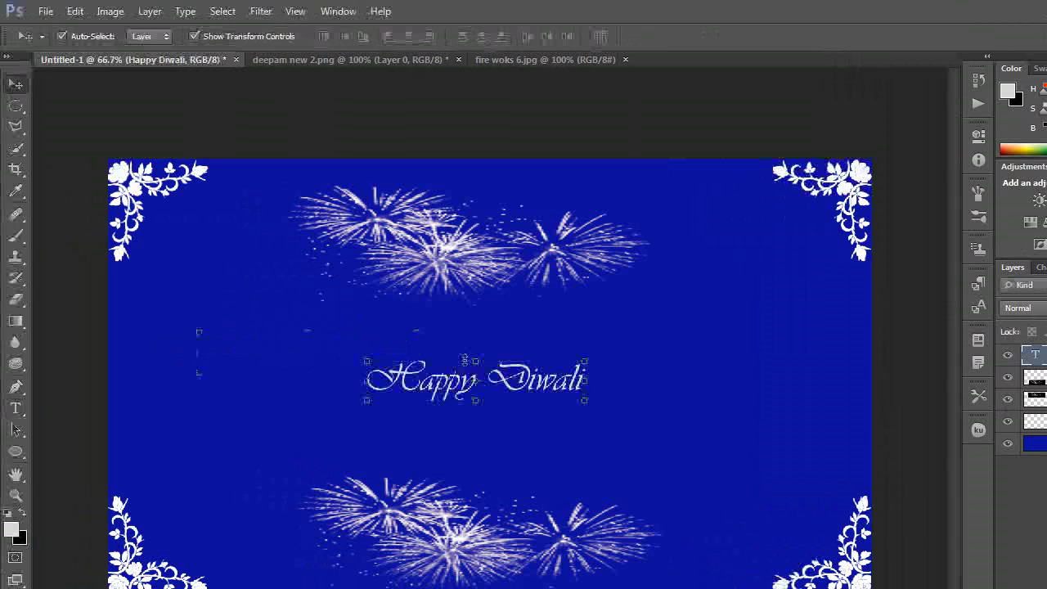
pyautogui.hotkey('ctrl', 't')
pyautogui.moveTo(475, 350); pyautogui.dragTo(475, 322)
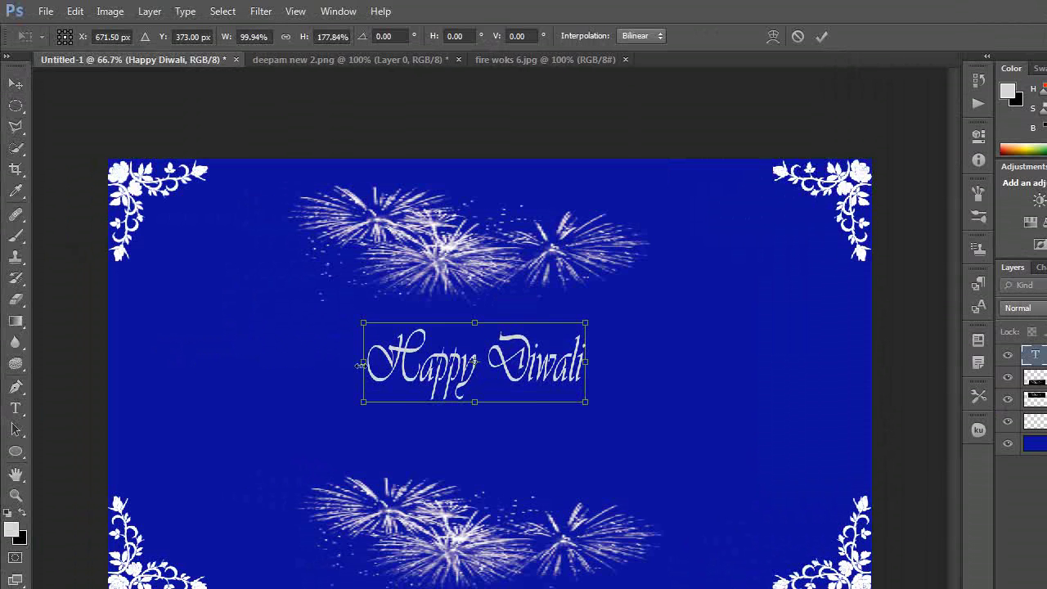
pyautogui.moveTo(362, 362); pyautogui.dragTo(244, 363)
pyautogui.moveTo(307, 363); pyautogui.dragTo(233, 362)
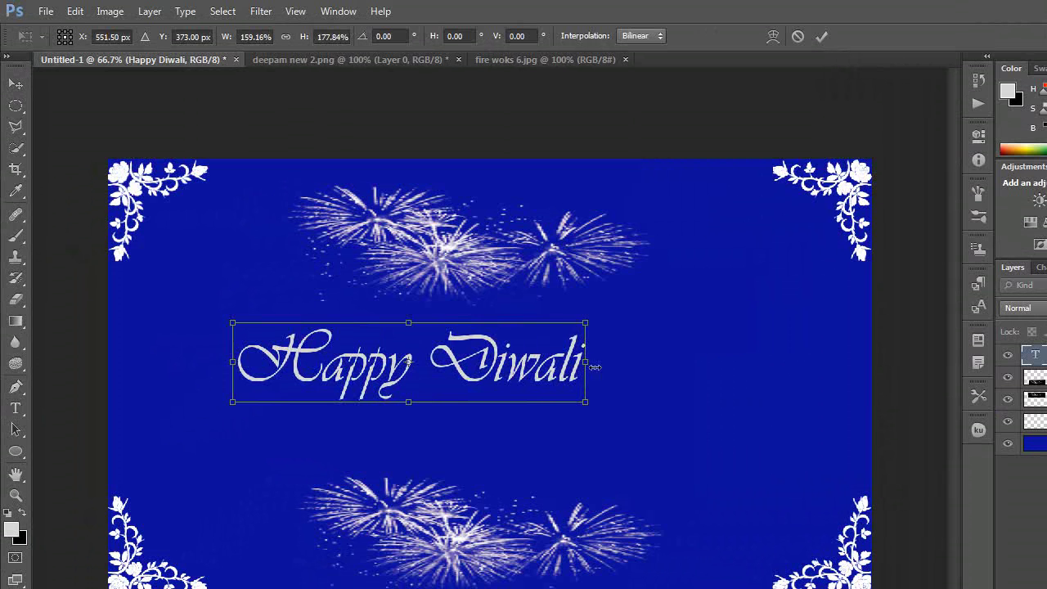
pyautogui.moveTo(584, 362); pyautogui.dragTo(765, 360)
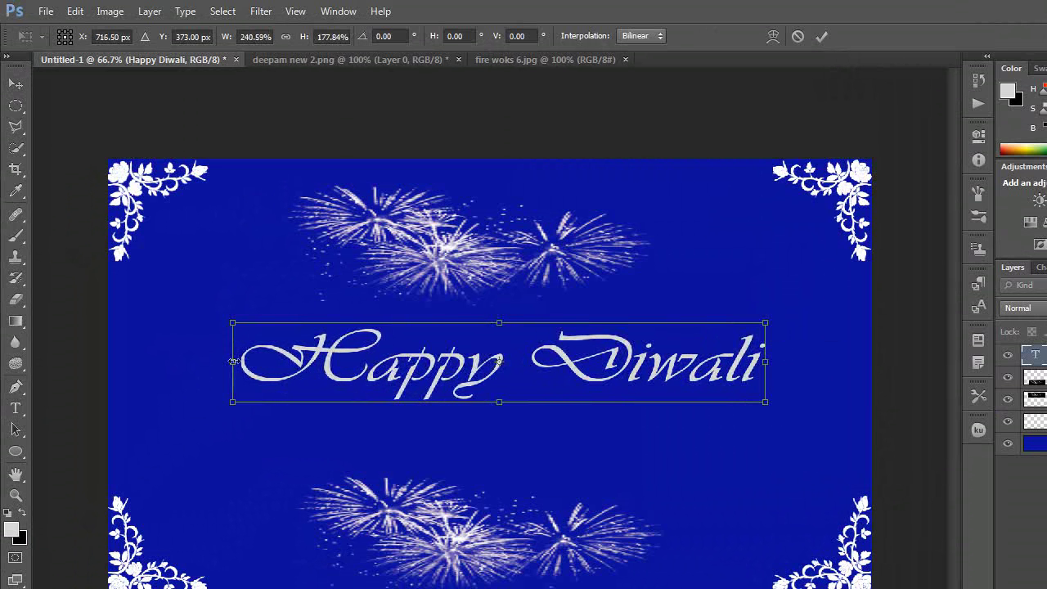
pyautogui.moveTo(233, 361); pyautogui.dragTo(210, 361)
pyautogui.moveTo(486, 406); pyautogui.dragTo(487, 436)
pyautogui.moveTo(487, 320); pyautogui.dragTo(488, 308)
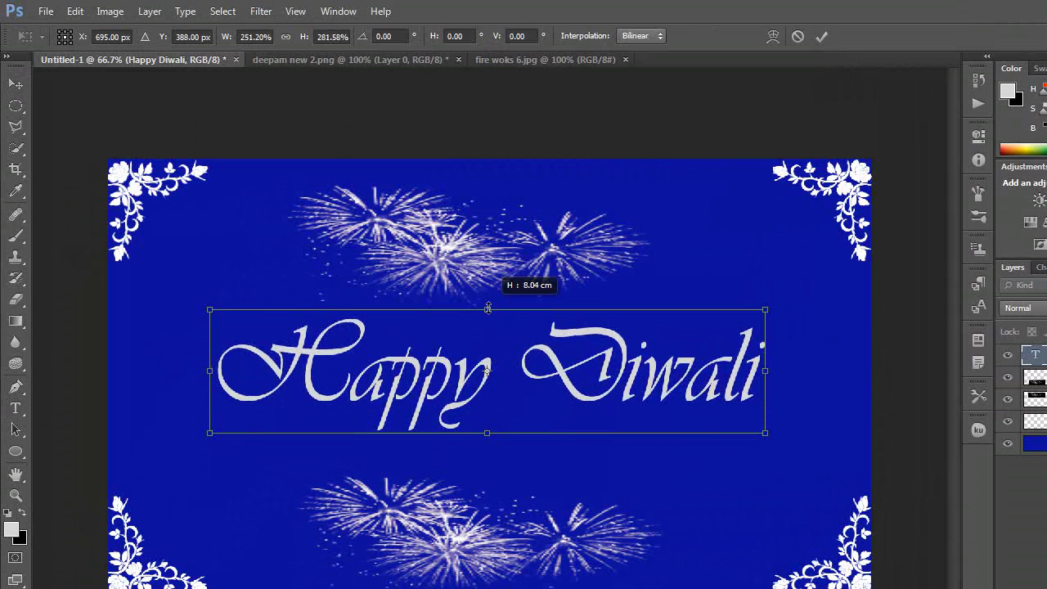
pyautogui.click(16, 106)
pyautogui.click(520, 282)
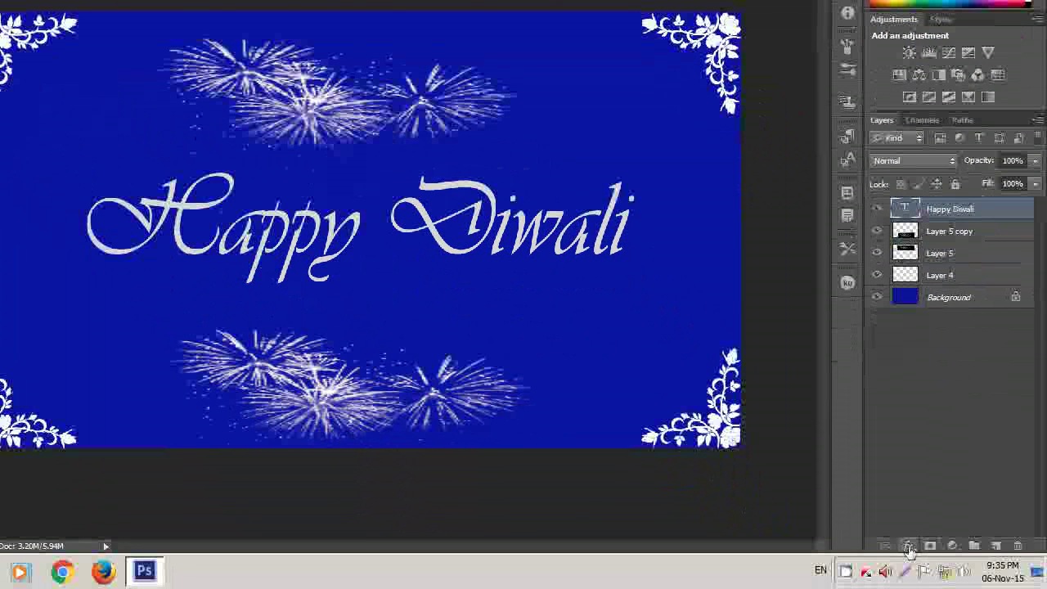
# - Give the Happy Diwali text Bevel & Emboss and a pale yellow 4 px Outer Glow
pyautogui.click(907, 546)
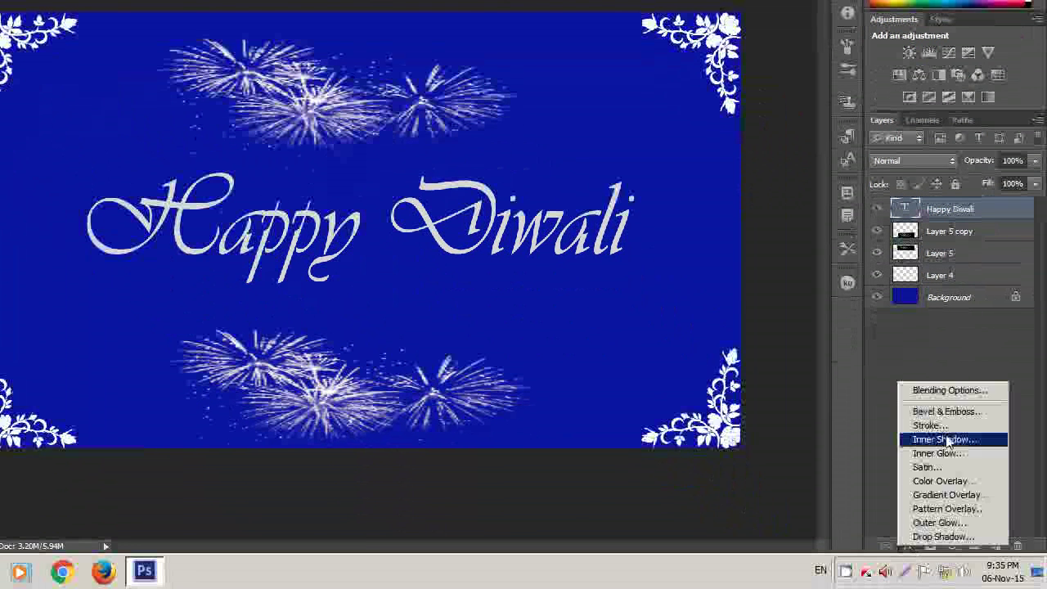
pyautogui.click(974, 392)
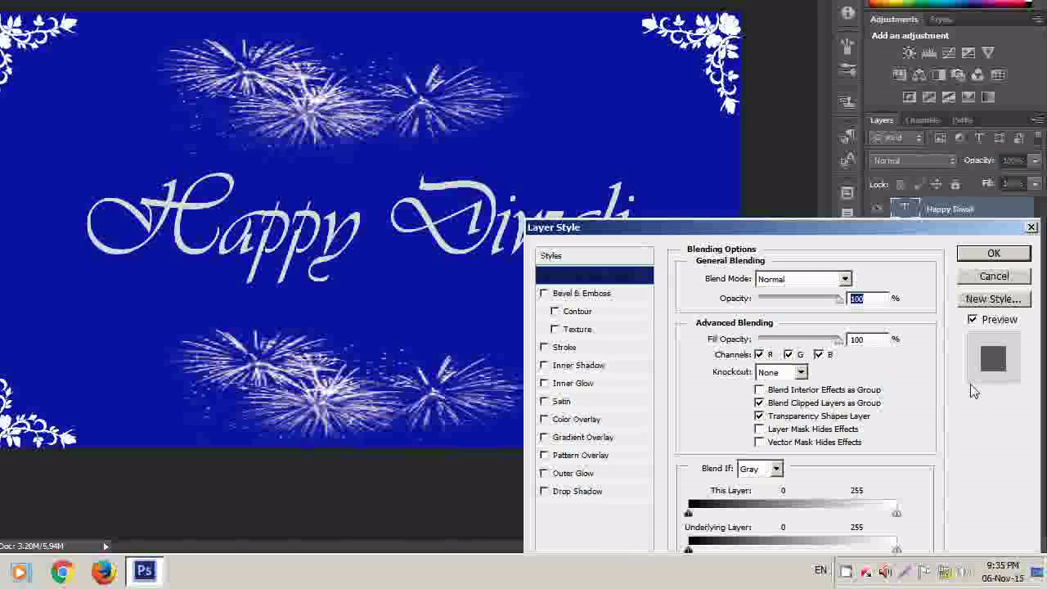
pyautogui.click(581, 296)
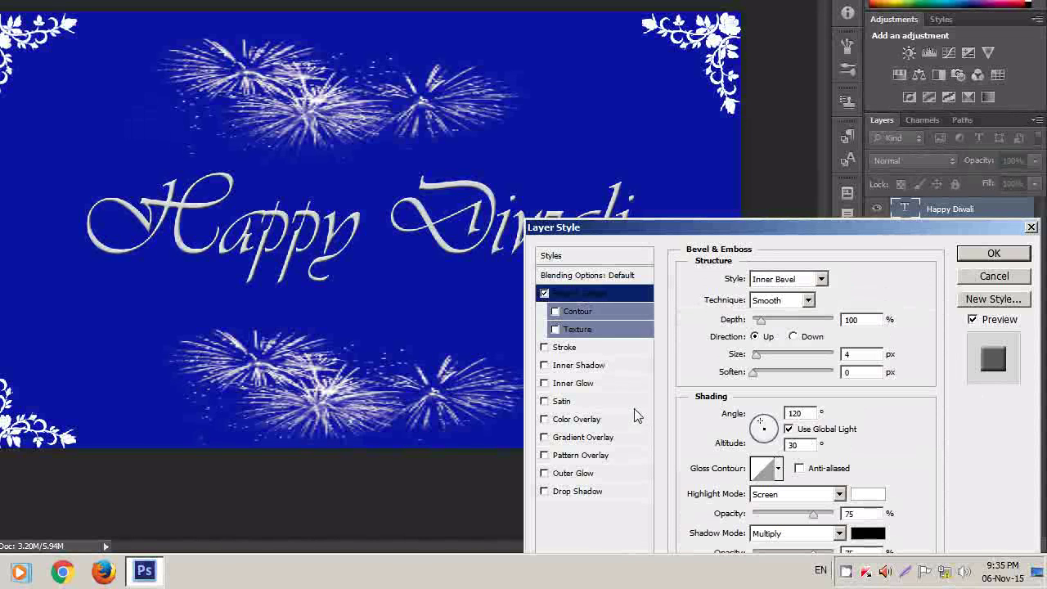
pyautogui.click(582, 474)
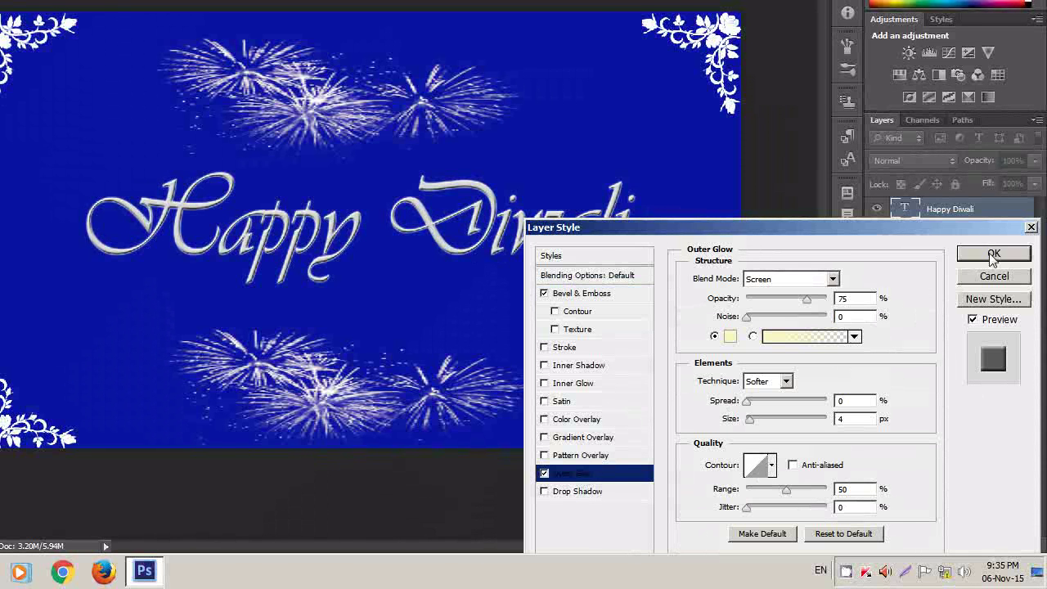
pyautogui.click(730, 338)
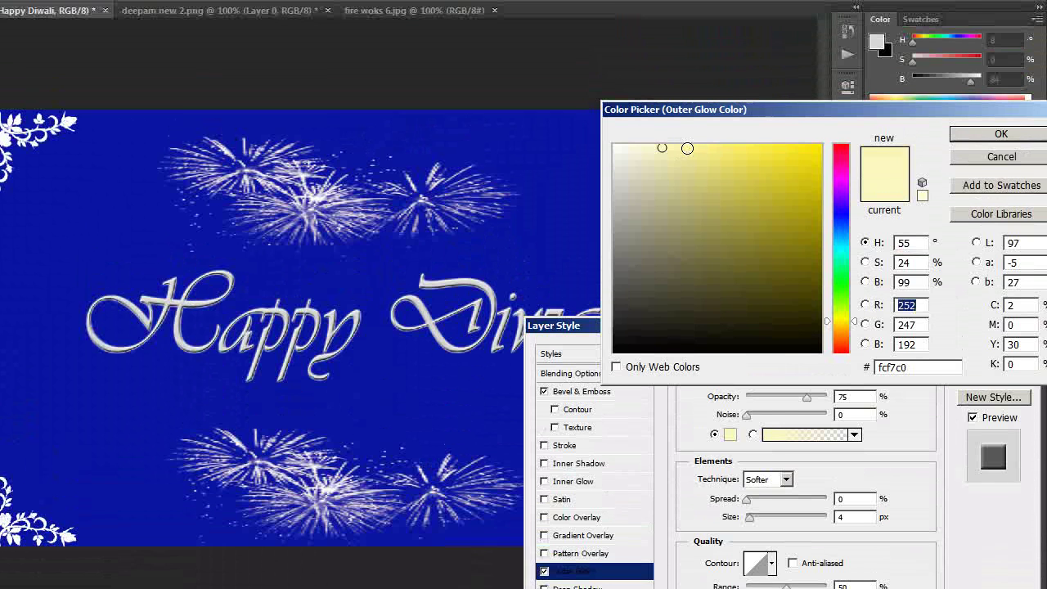
pyautogui.click(687, 148)
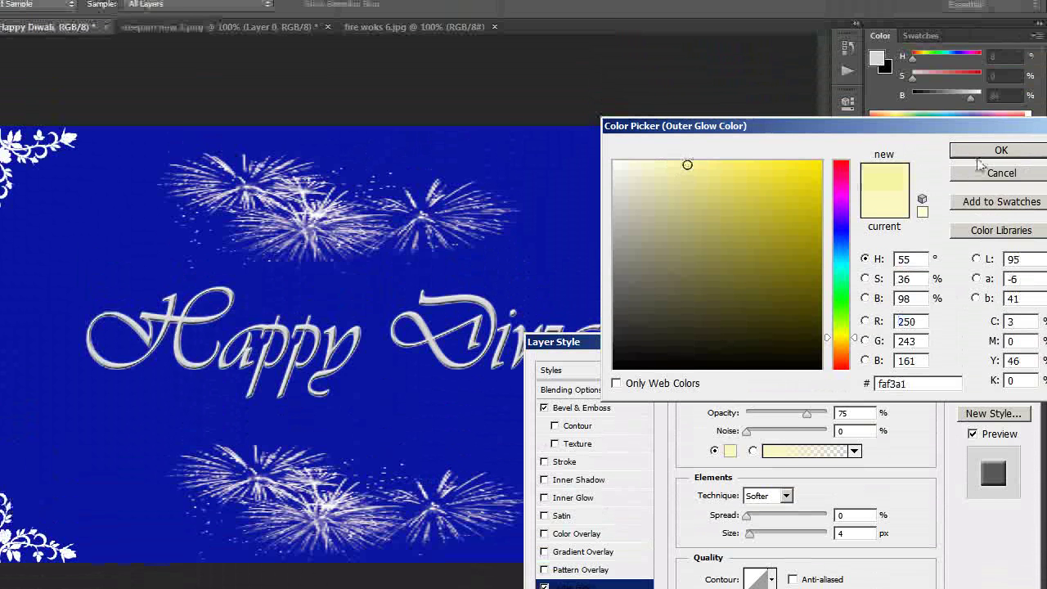
pyautogui.click(995, 151)
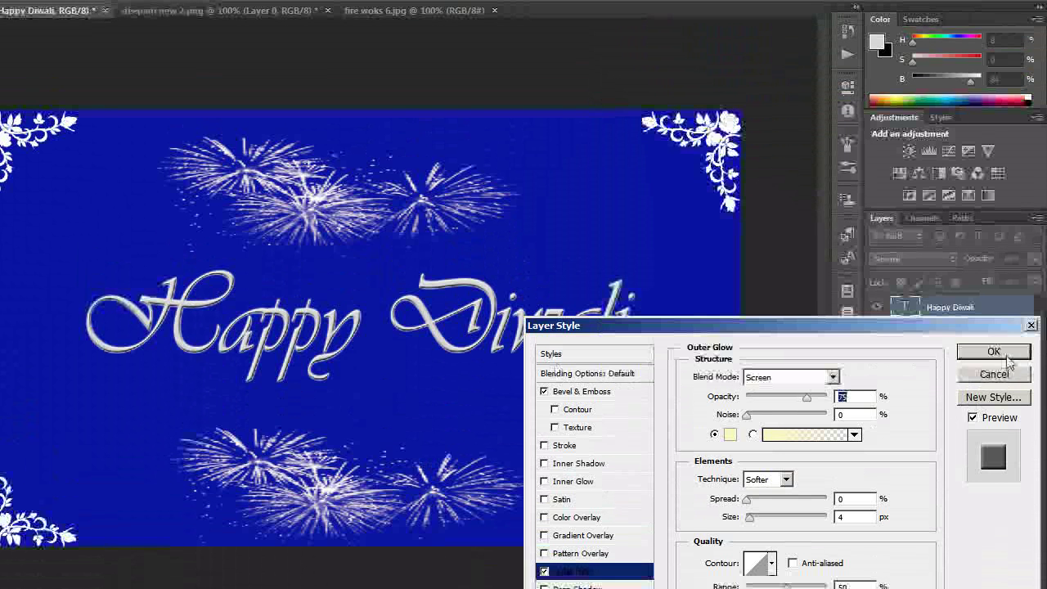
pyautogui.click(993, 352)
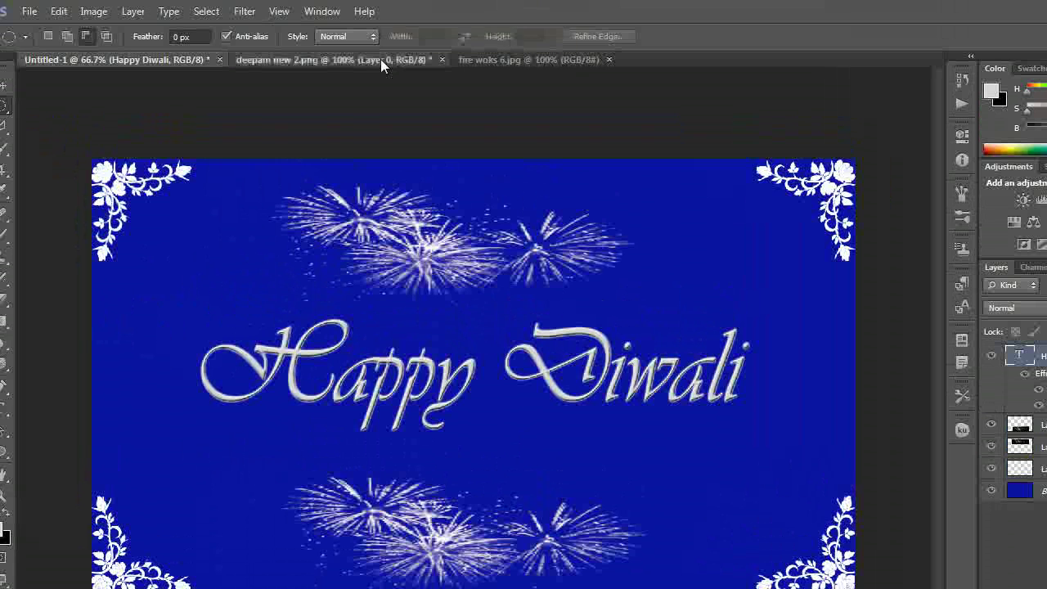
# - Copy the whole diya image from deepam new 2.png and paste it into Untitled-1
pyautogui.click(381, 59)
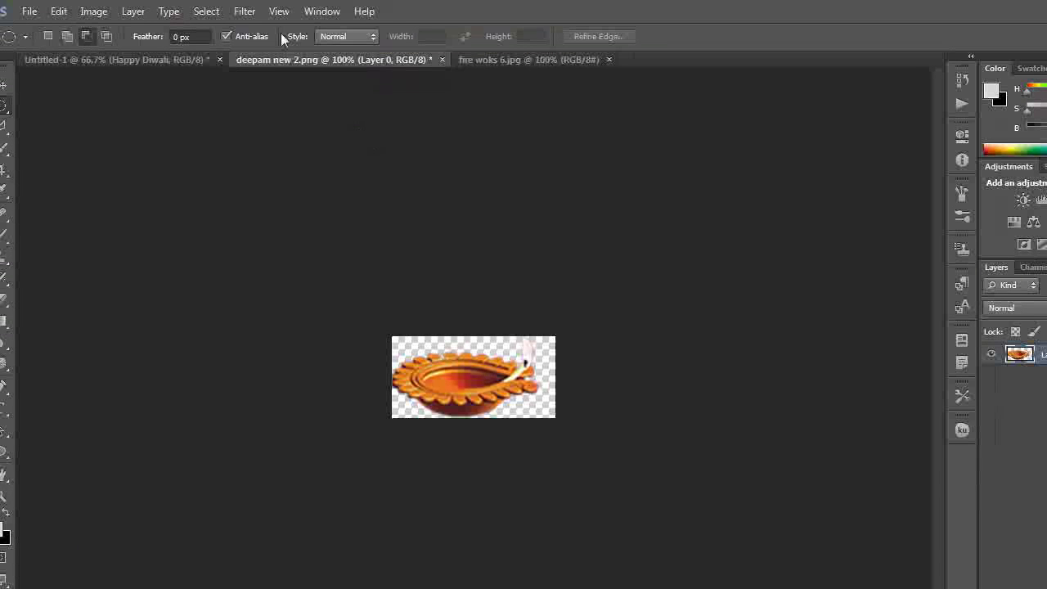
pyautogui.click(223, 11)
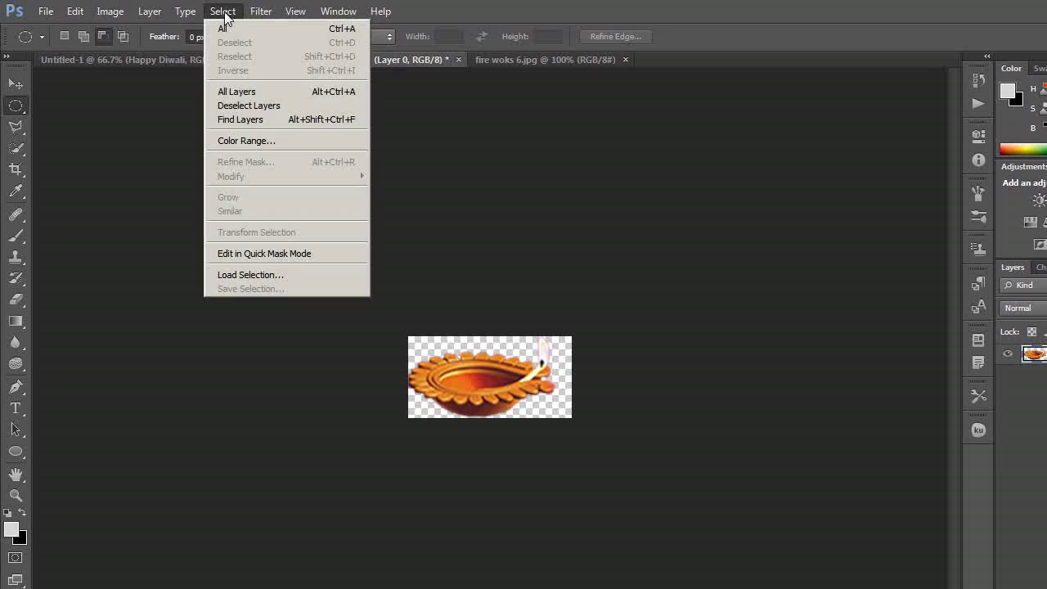
pyautogui.click(222, 28)
pyautogui.click(75, 11)
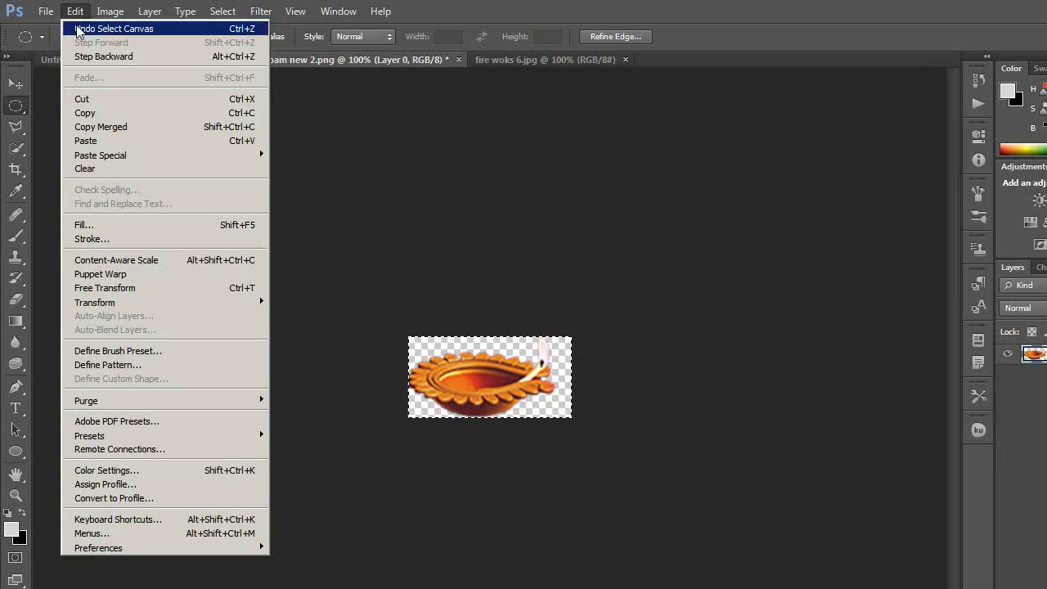
pyautogui.click(84, 113)
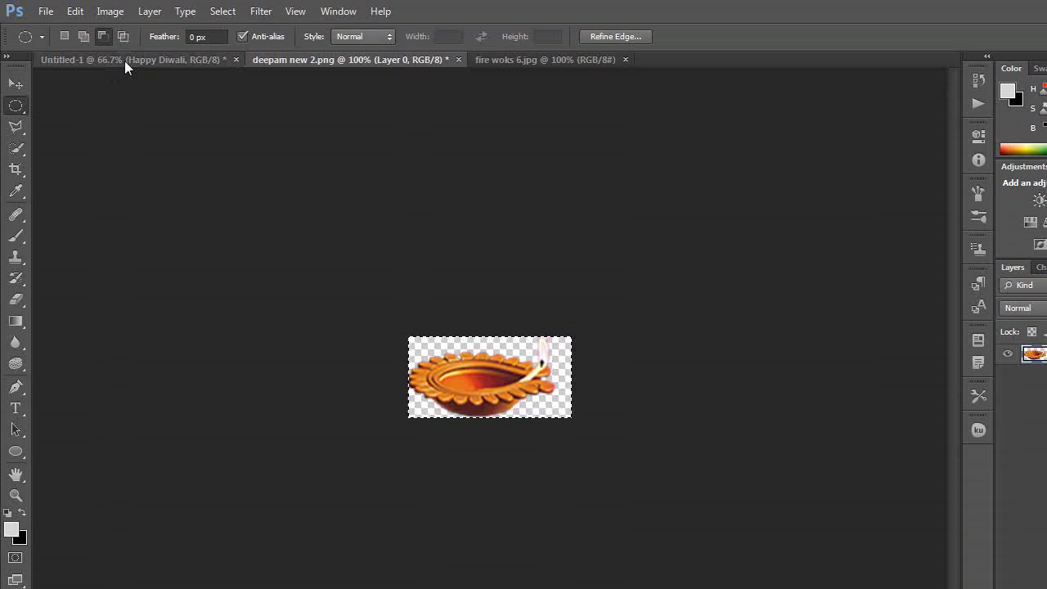
pyautogui.click(124, 61)
pyautogui.click(75, 11)
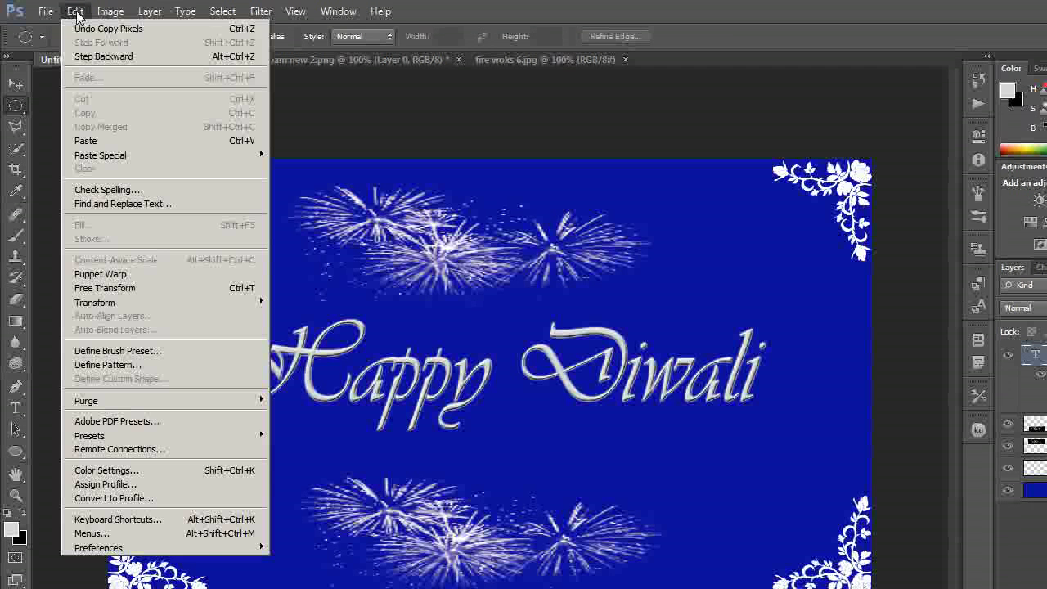
pyautogui.click(92, 142)
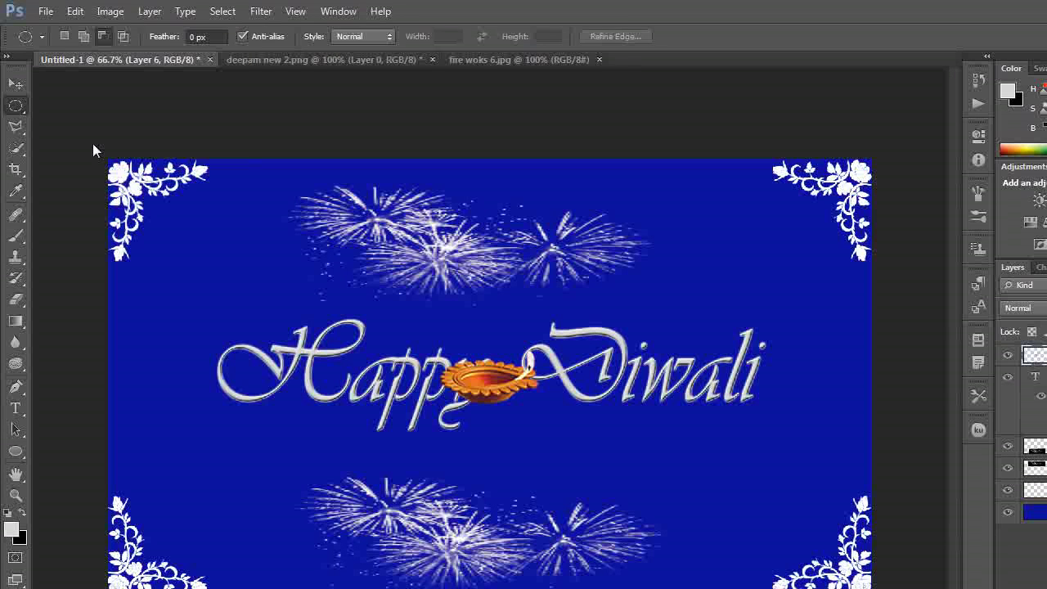
# - Place the diya left of 'Happy Diwali' and shrink it to about 80% × 75%
pyautogui.click(16, 83)
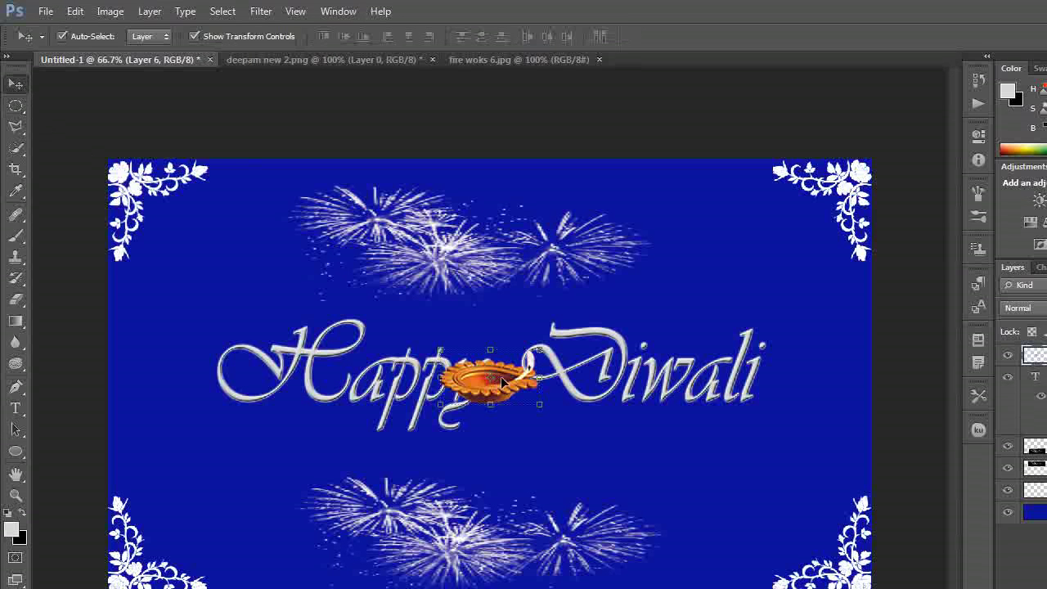
pyautogui.moveTo(502, 381); pyautogui.dragTo(211, 373)
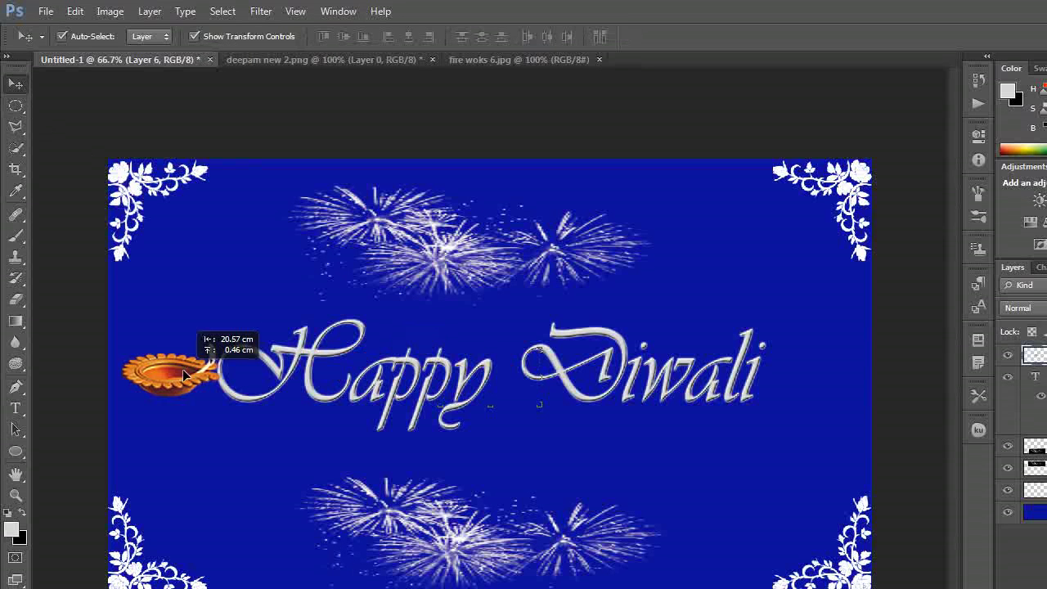
pyautogui.moveTo(220, 372); pyautogui.dragTo(199, 372)
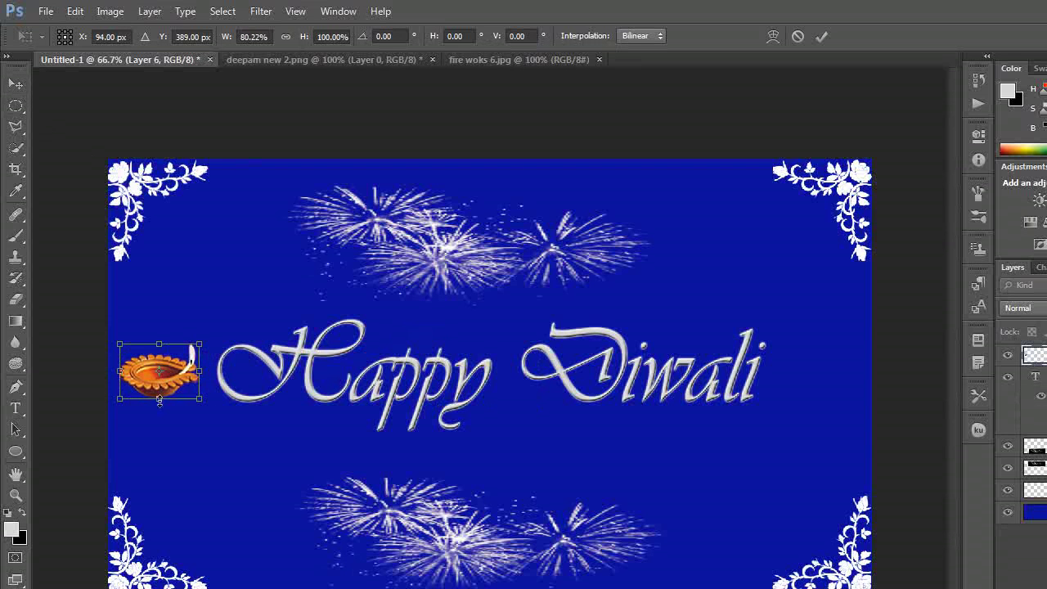
pyautogui.moveTo(160, 400); pyautogui.dragTo(159, 391)
pyautogui.moveTo(161, 344); pyautogui.dragTo(160, 351)
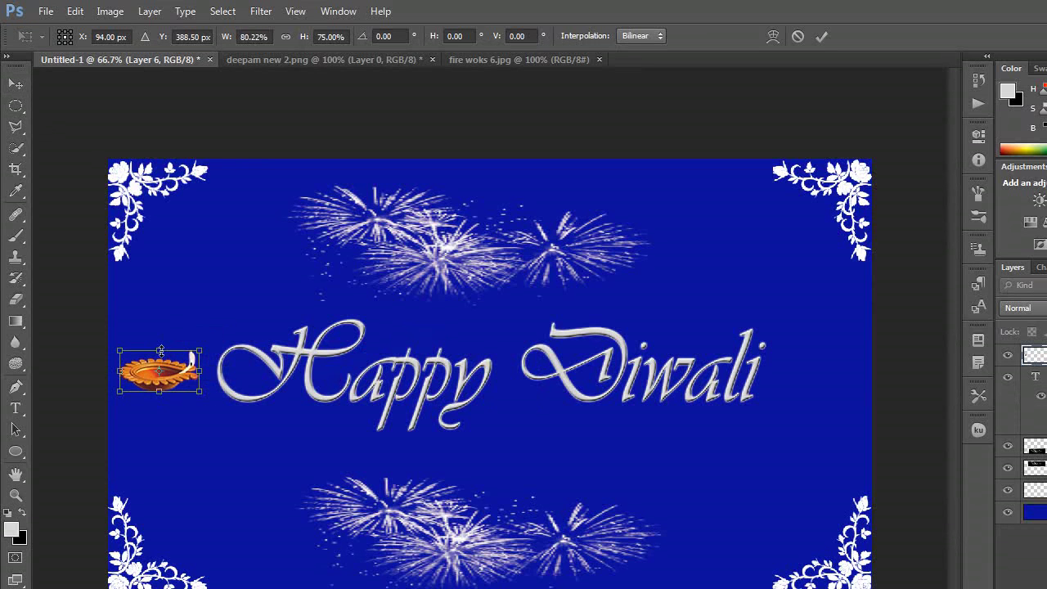
pyautogui.click(16, 105)
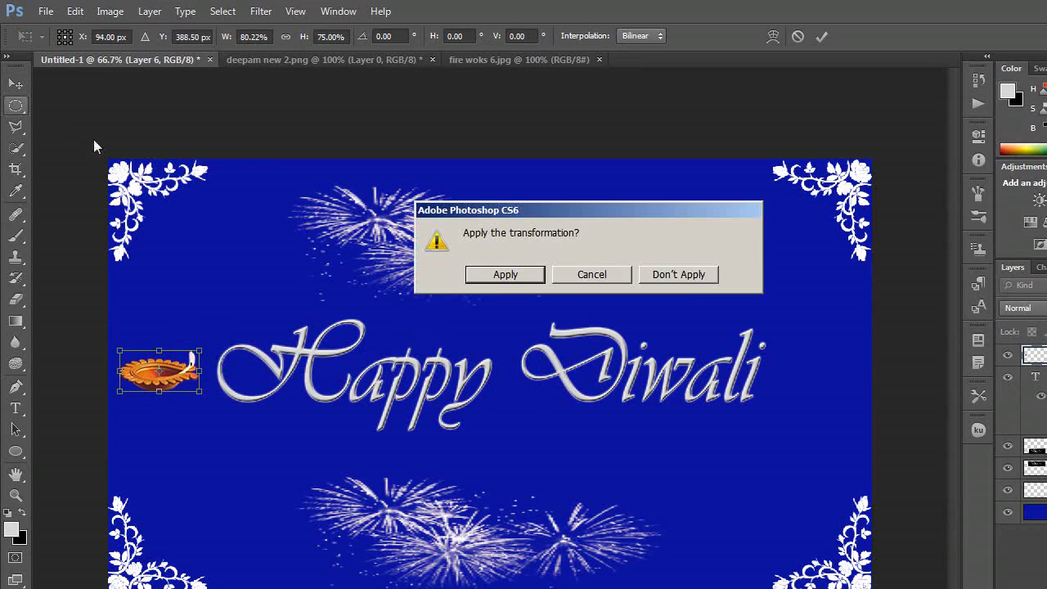
pyautogui.click(506, 274)
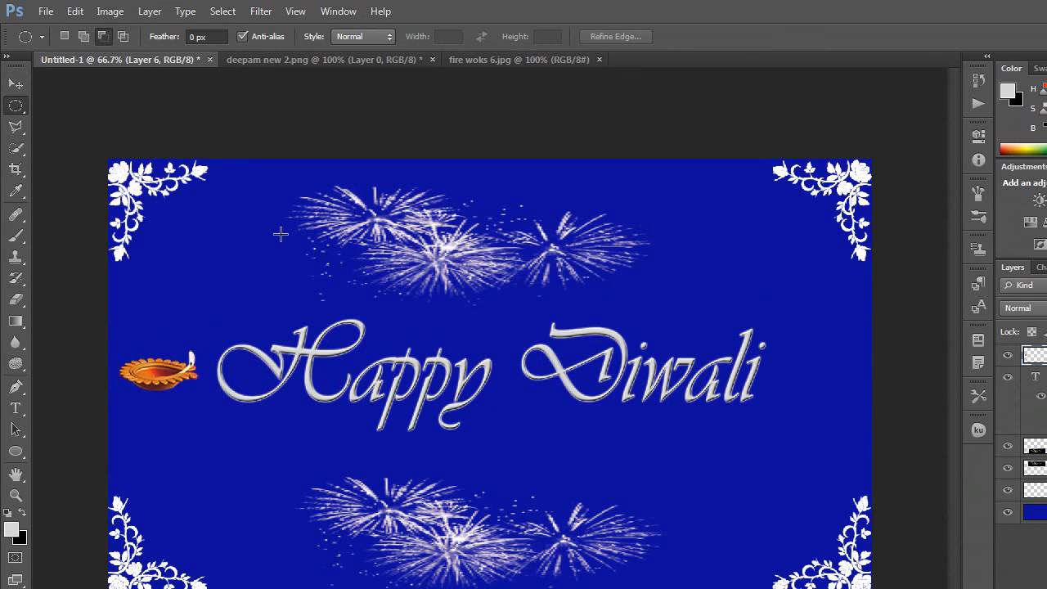
# - Duplicate the diya, place the copy right of 'Happy Diwali', and flip it horizontally
pyautogui.hotkey('ctrl', 'j')
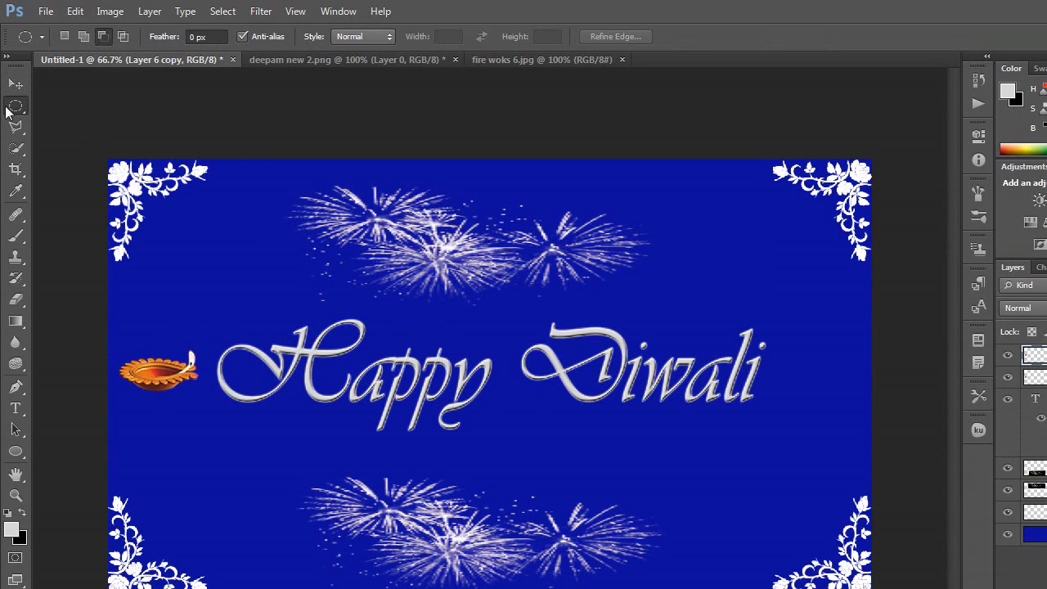
pyautogui.click(15, 83)
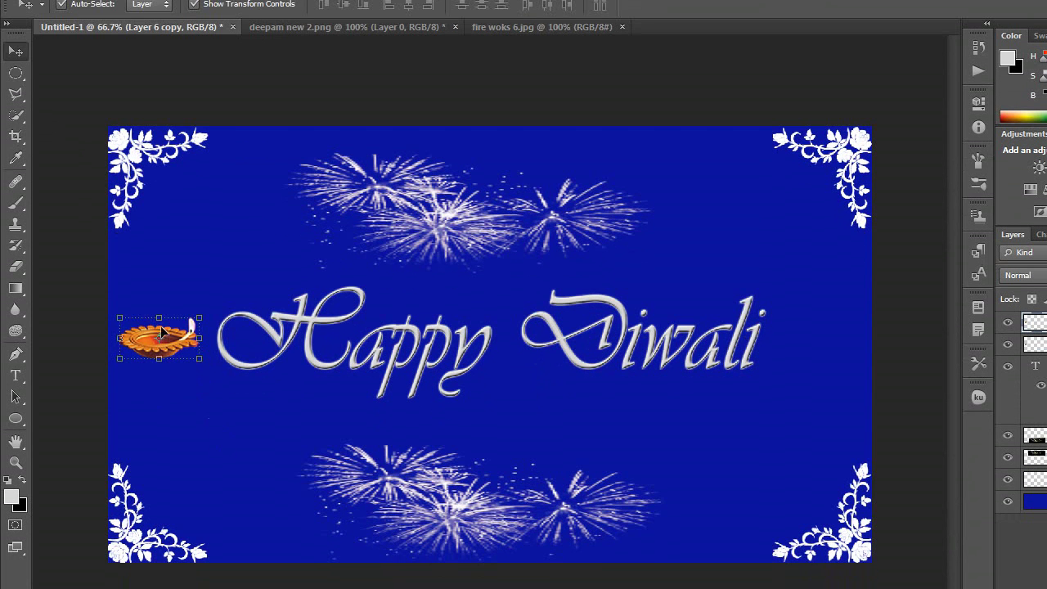
pyautogui.hotkey('ctrl', 't')
pyautogui.moveTo(139, 348); pyautogui.dragTo(462, 372)
pyautogui.moveTo(507, 377); pyautogui.dragTo(778, 351)
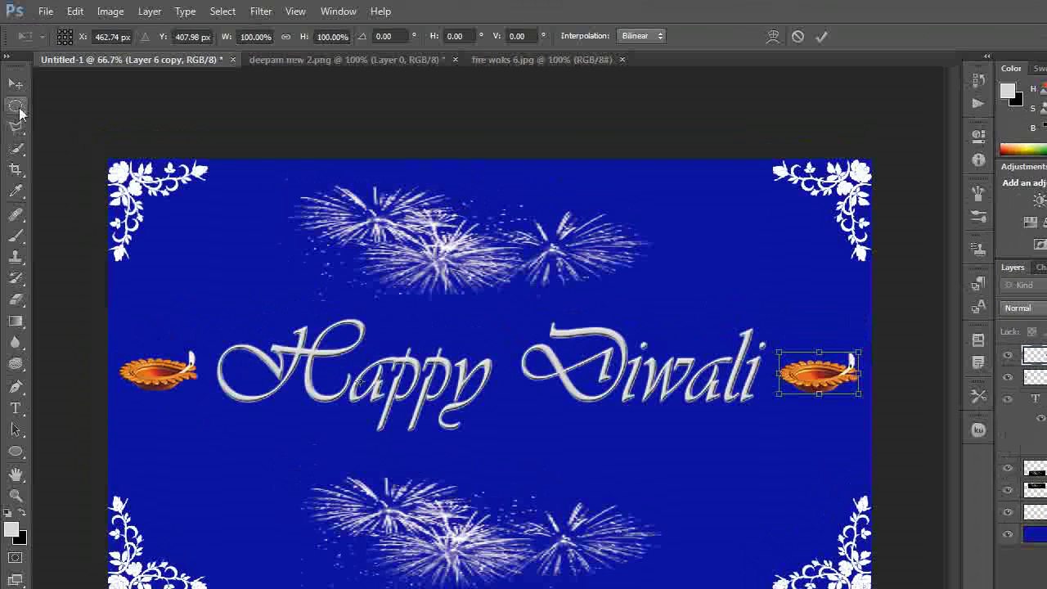
pyautogui.click(16, 106)
pyautogui.click(519, 274)
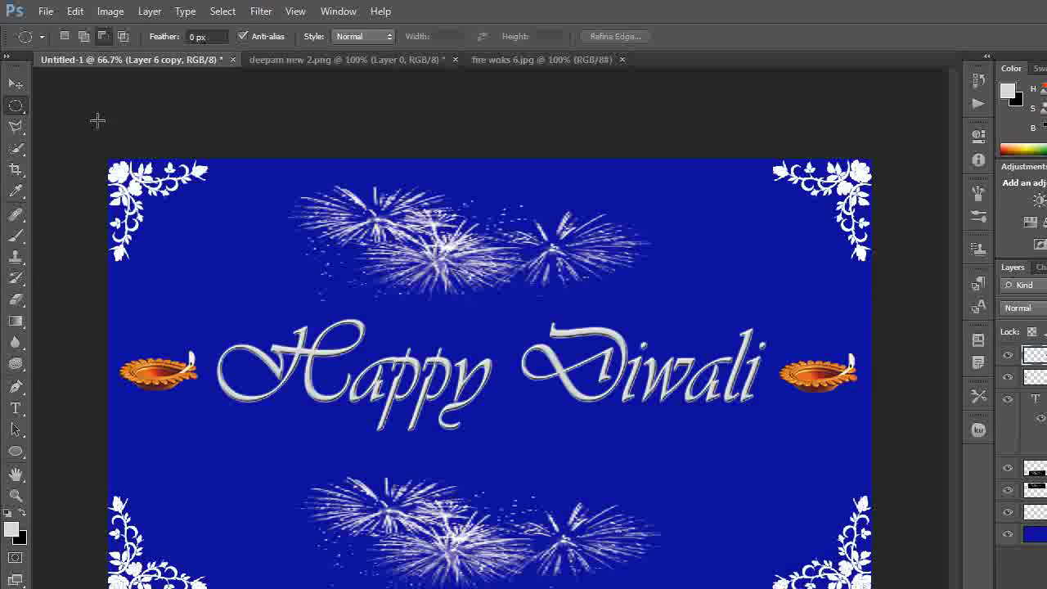
pyautogui.click(76, 11)
pyautogui.moveTo(95, 269)
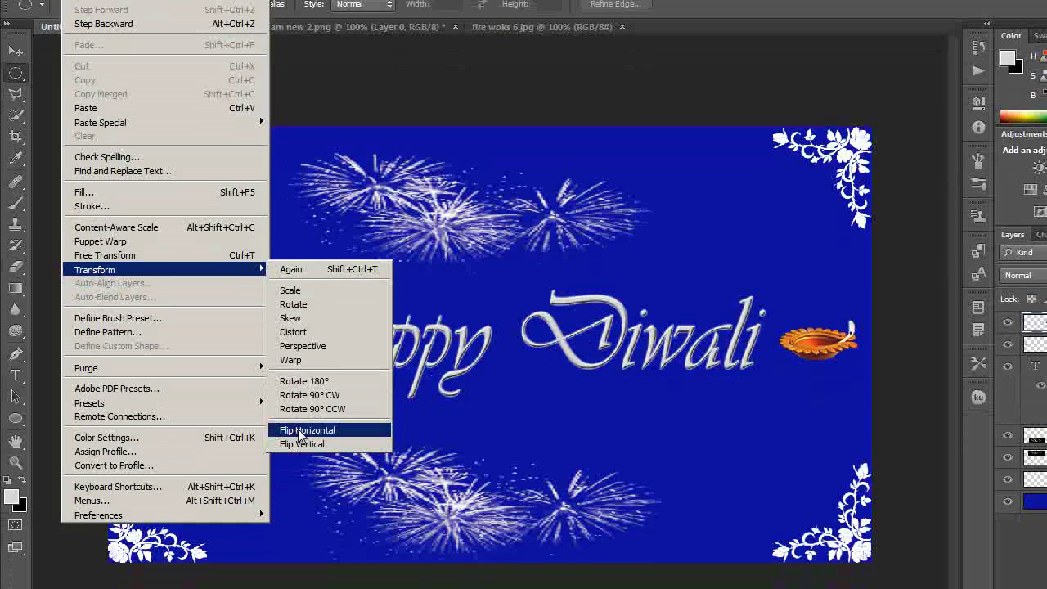
pyautogui.click(299, 431)
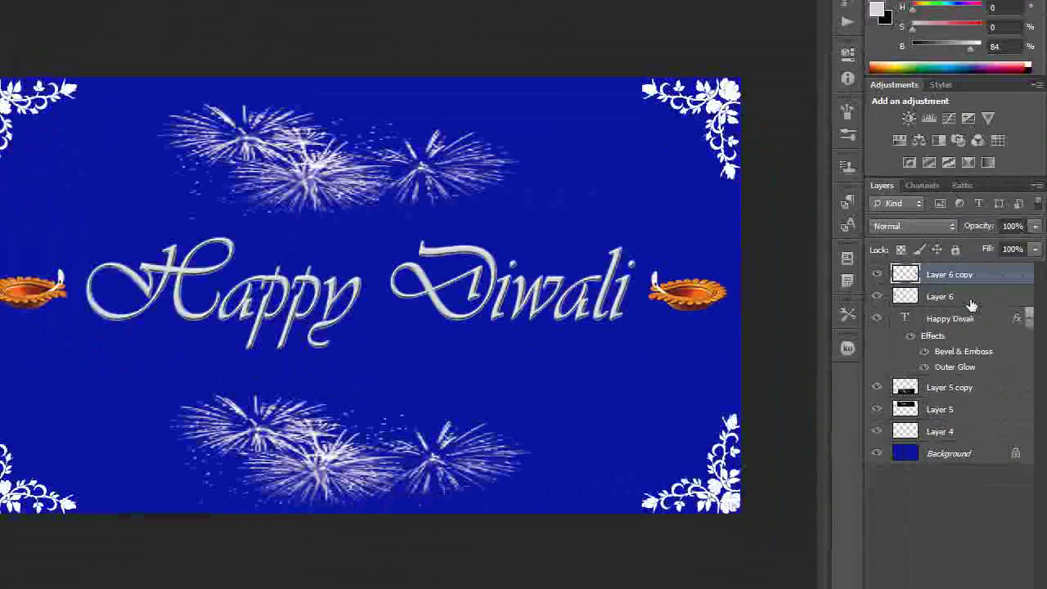
# - Merge the two diya lamp layers into a single layer
pyautogui.keyDown('shift'); pyautogui.click(970, 298); pyautogui.keyUp('shift')
pyautogui.rightClick(971, 303)
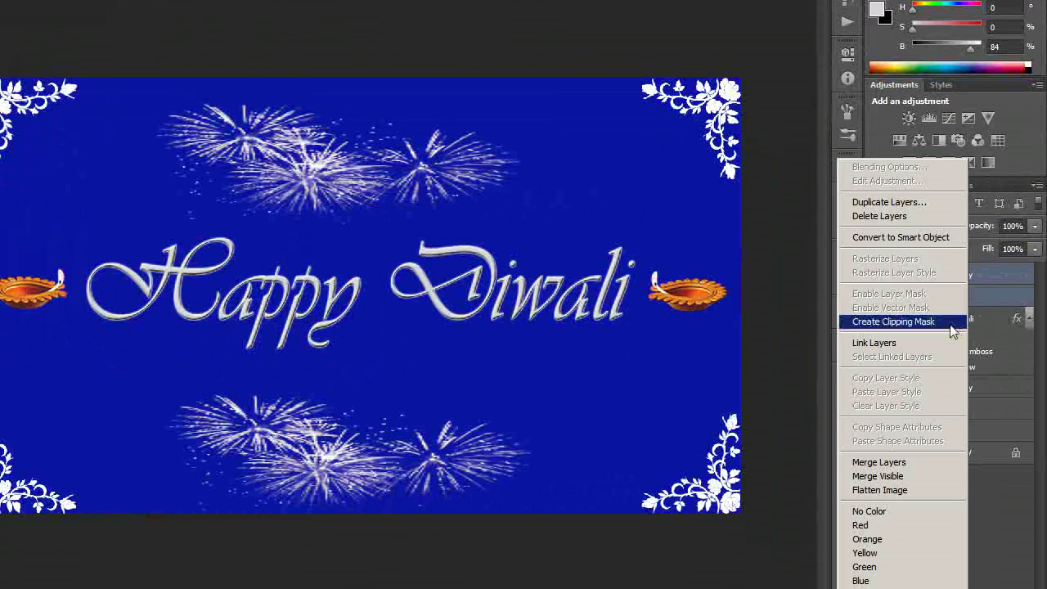
pyautogui.click(887, 431)
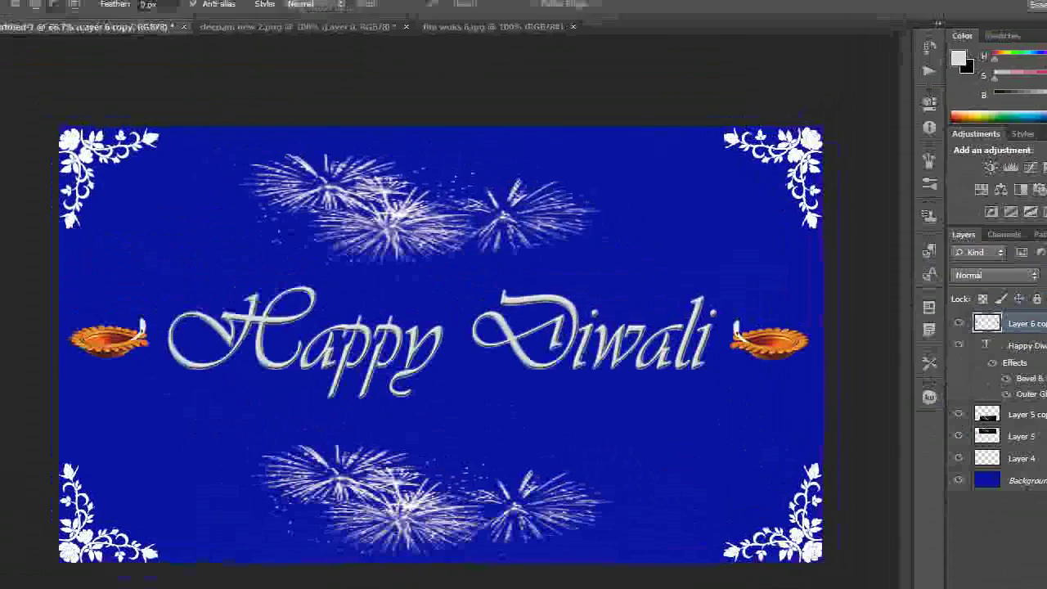
# - Colorize the lamps with Hue/Saturation at Hue 51, Saturation 25, Lightness +37
pyautogui.click(110, 11)
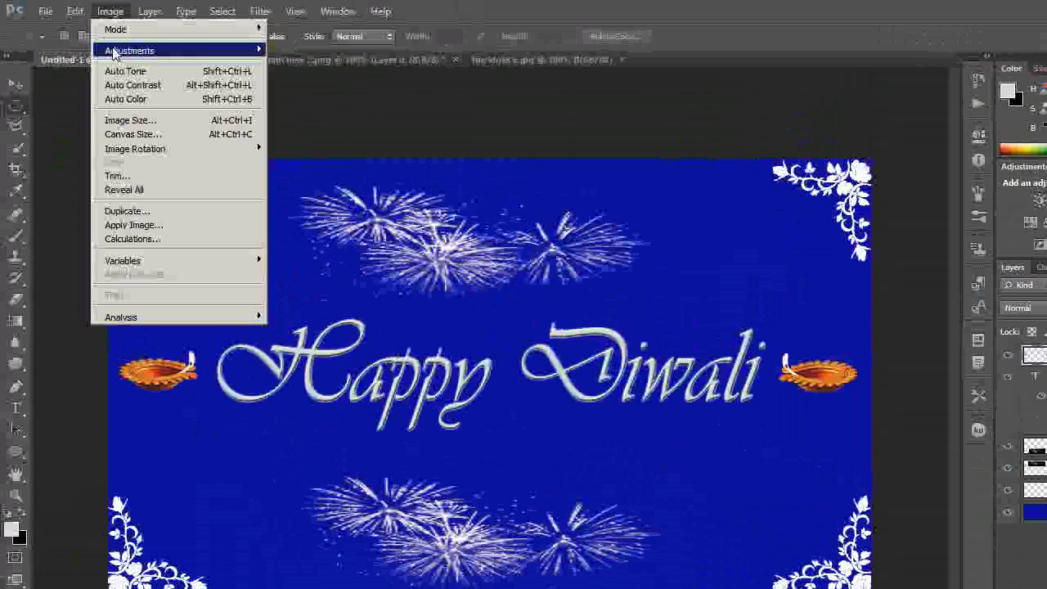
pyautogui.moveTo(129, 50)
pyautogui.click(300, 124)
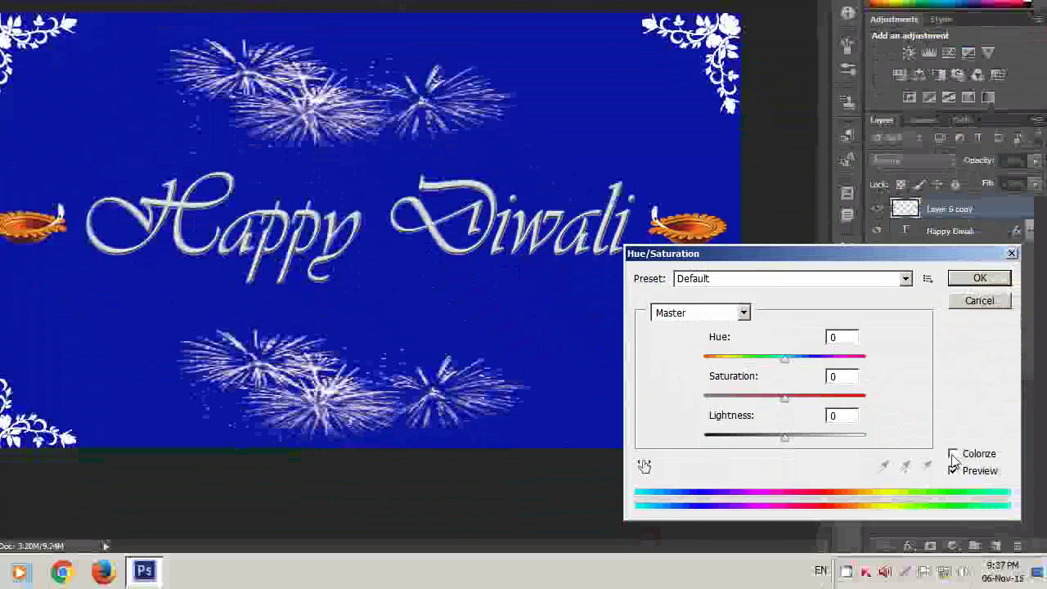
pyautogui.click(953, 454)
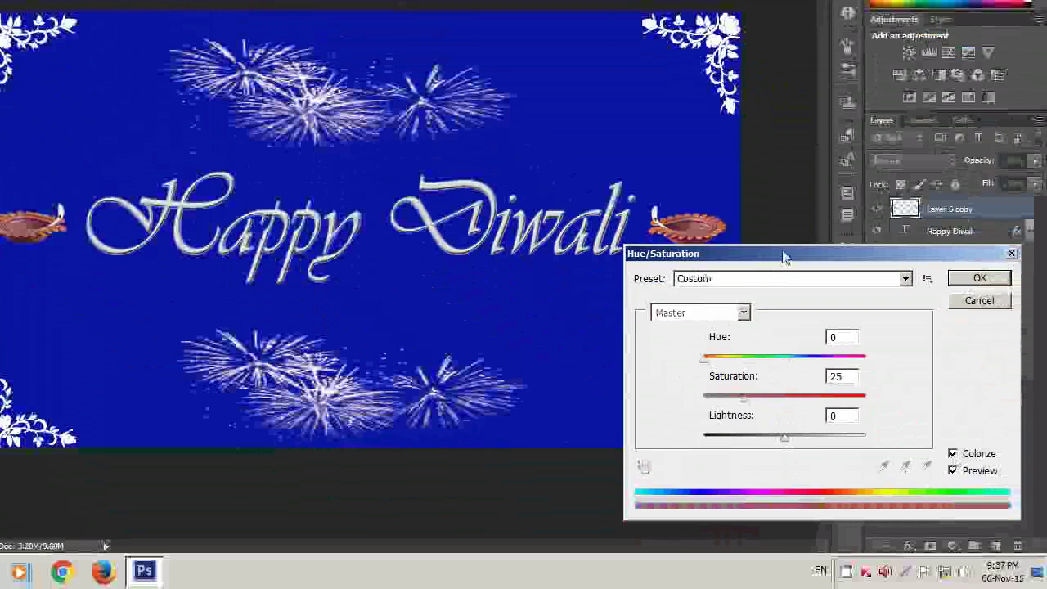
pyautogui.moveTo(783, 256); pyautogui.dragTo(781, 275)
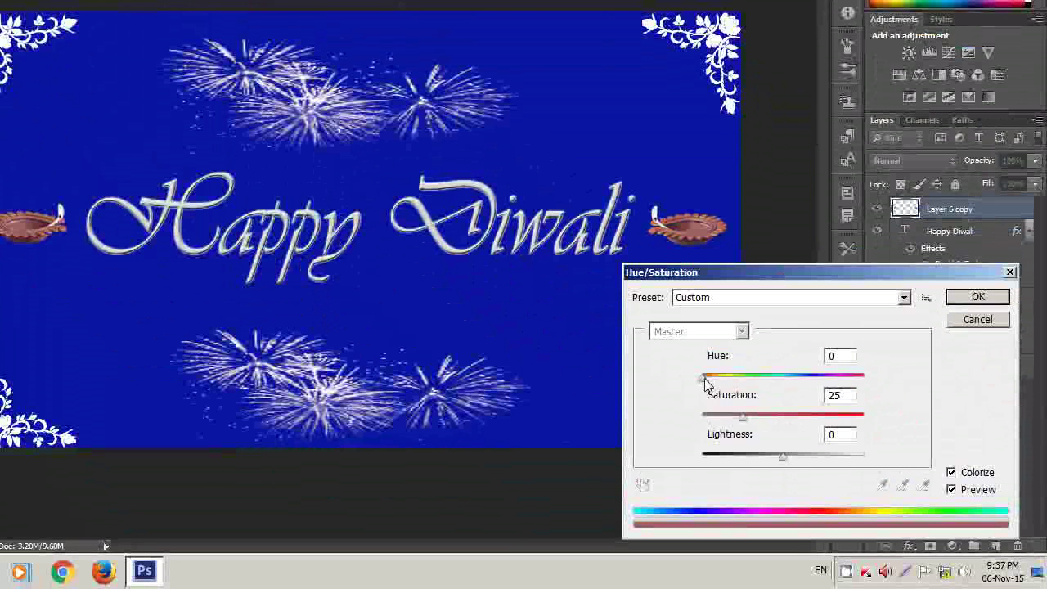
pyautogui.moveTo(704, 378); pyautogui.dragTo(716, 378)
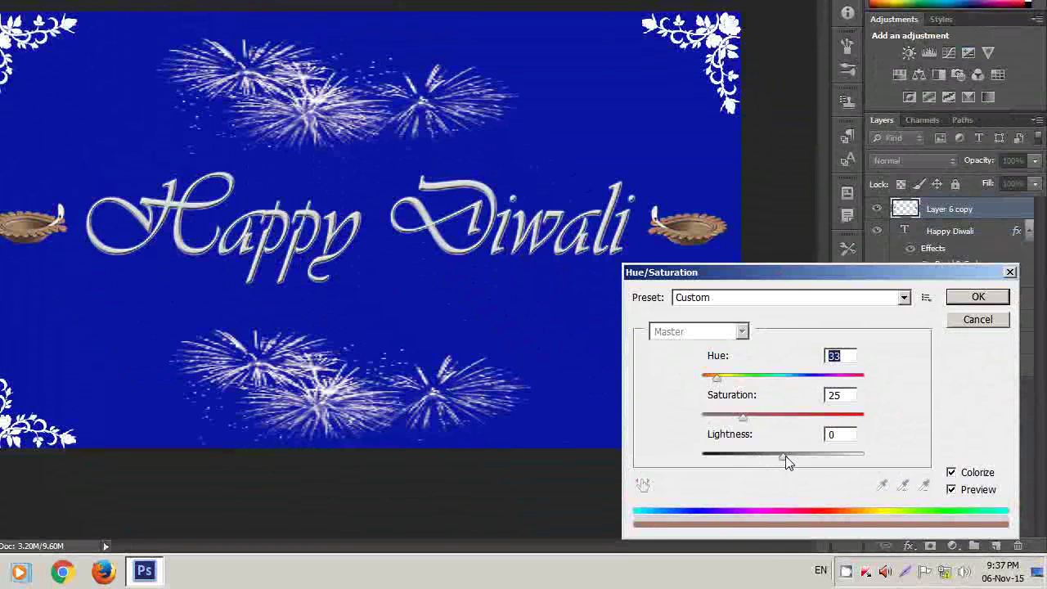
pyautogui.moveTo(783, 456); pyautogui.dragTo(810, 454)
pyautogui.moveTo(742, 417); pyautogui.dragTo(748, 416)
pyautogui.moveTo(720, 381); pyautogui.dragTo(725, 381)
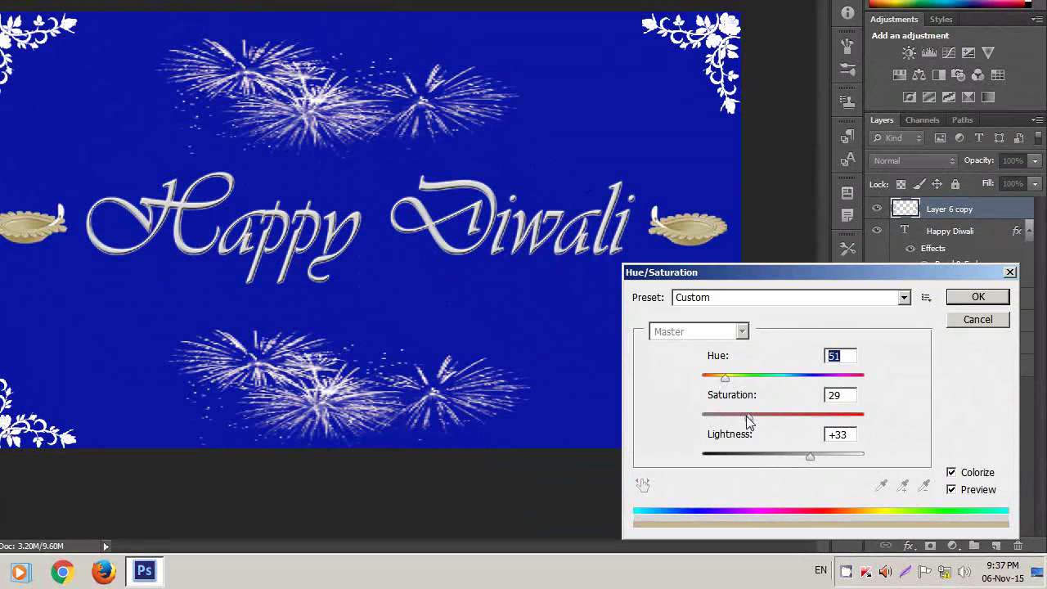
pyautogui.moveTo(747, 416); pyautogui.dragTo(742, 416)
pyautogui.moveTo(808, 455); pyautogui.dragTo(813, 453)
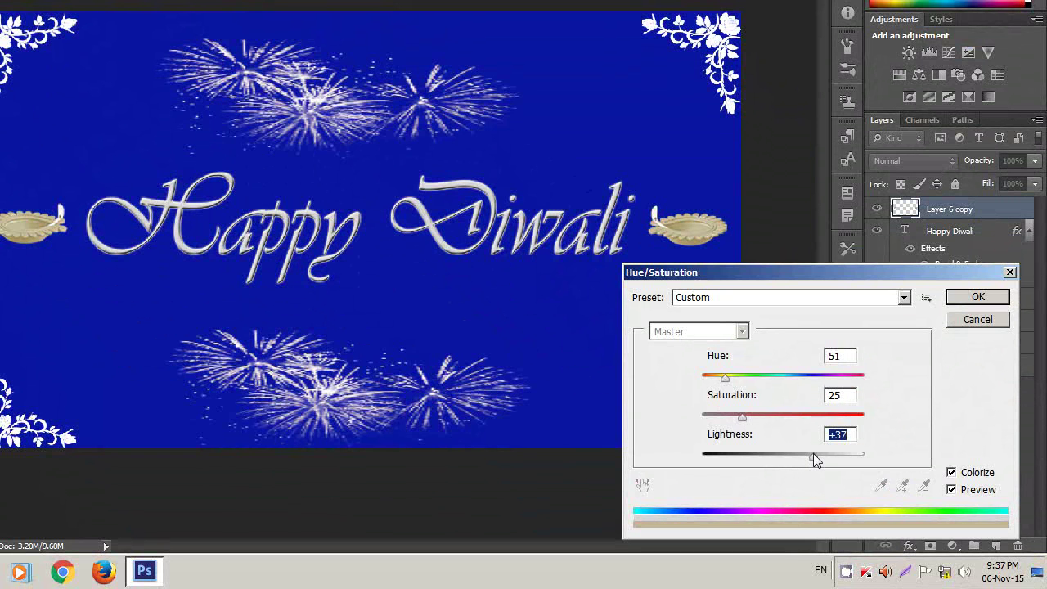
pyautogui.click(979, 297)
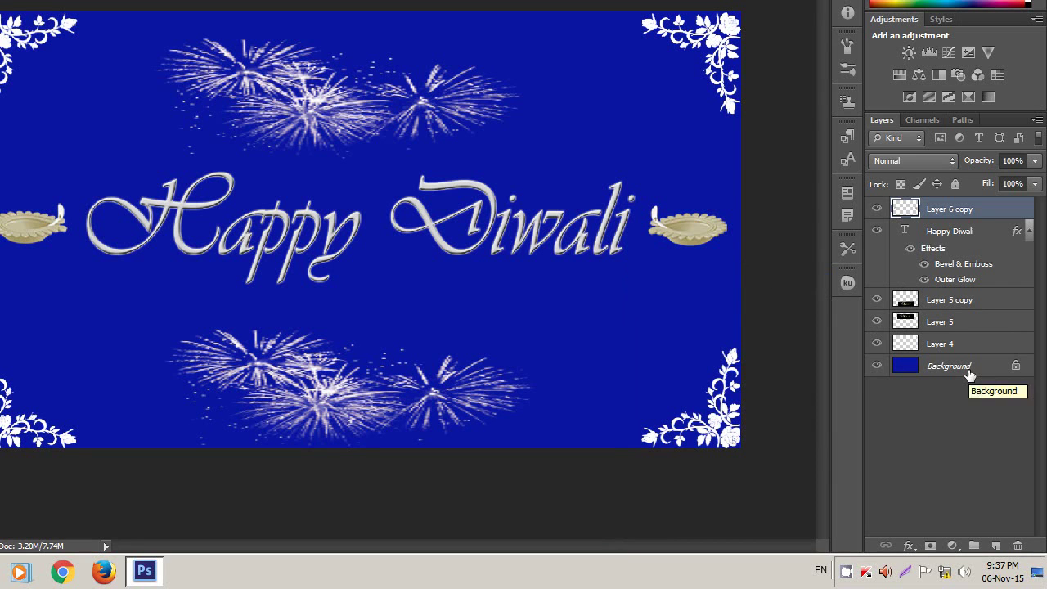
# - Merge all of the card's layers into one
pyautogui.keyDown('shift'); pyautogui.click(971, 369); pyautogui.keyUp('shift')
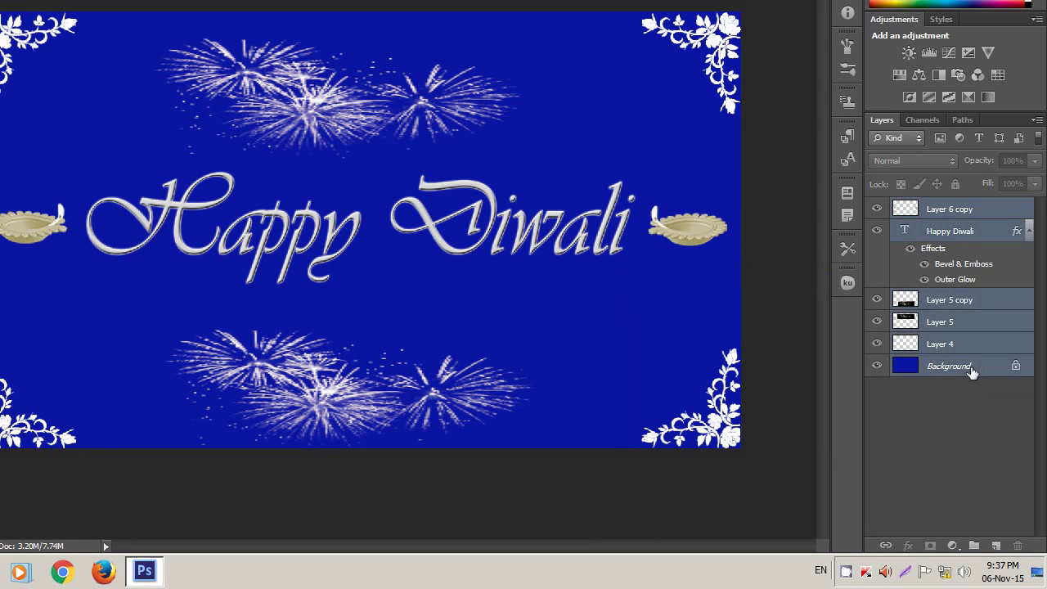
pyautogui.rightClick(971, 369)
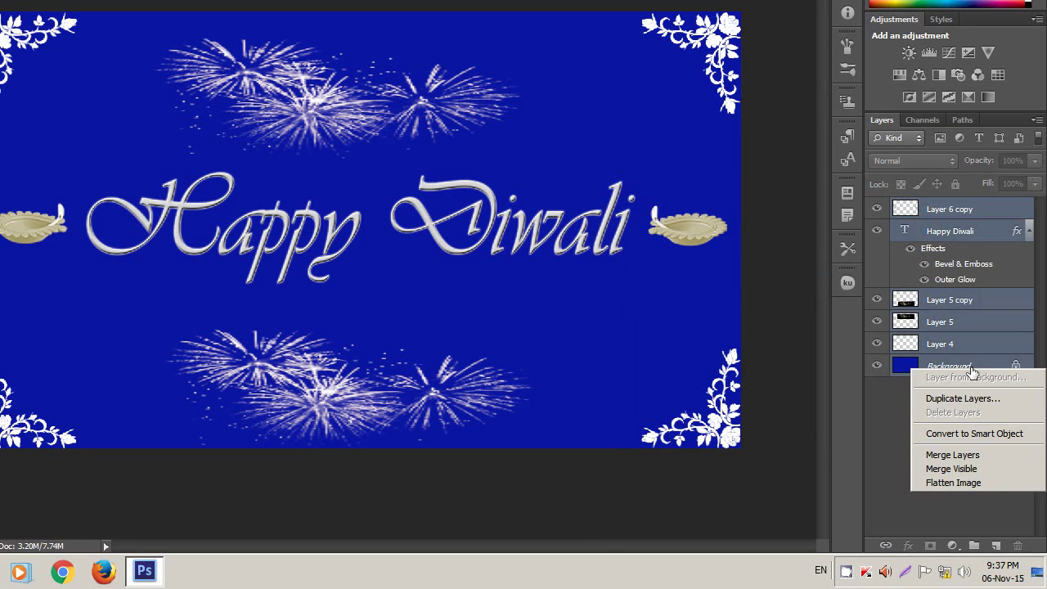
pyautogui.click(971, 458)
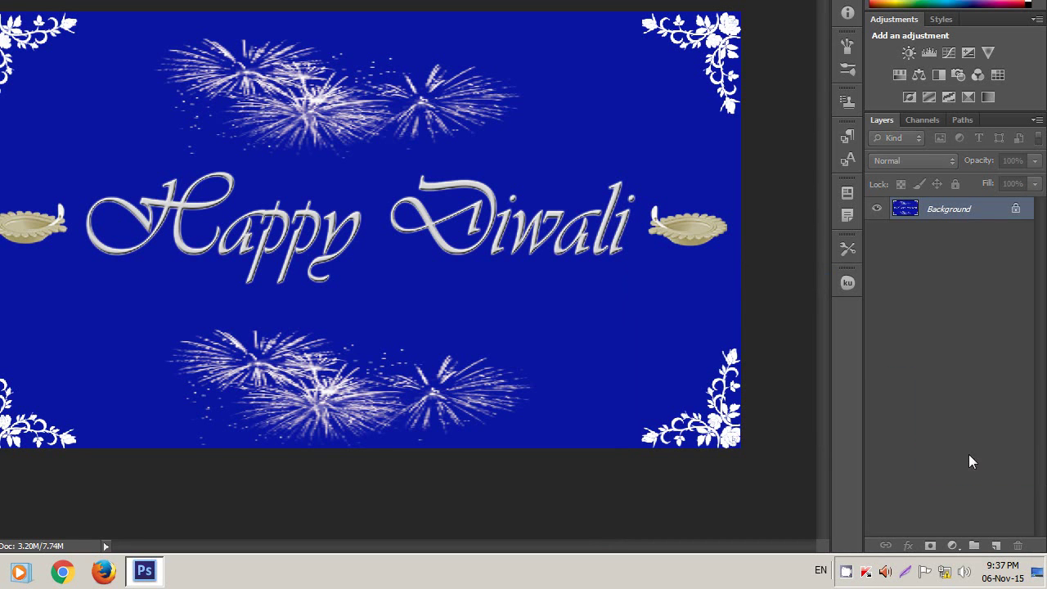
# - Convert the Background into an unlocked Layer 0 and keep white as the foreground colour
pyautogui.doubleClick(975, 215)
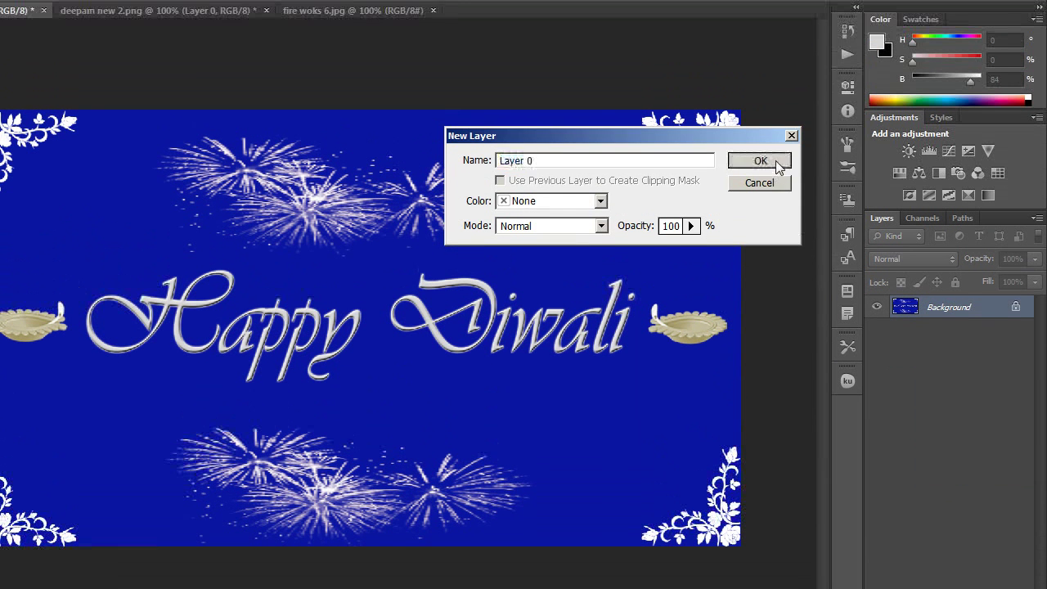
pyautogui.click(759, 161)
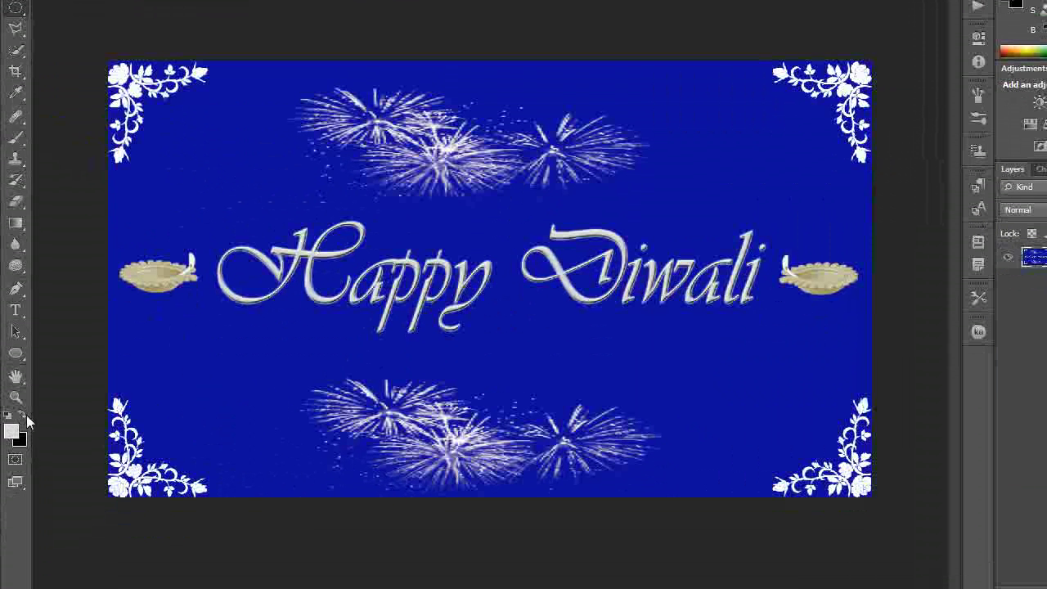
pyautogui.click(25, 416)
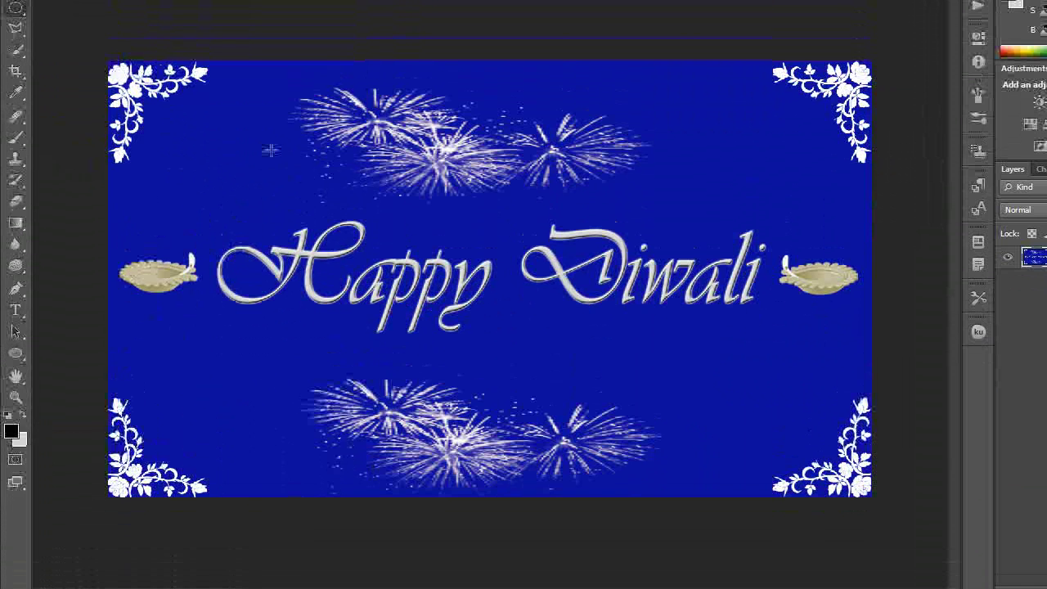
pyautogui.click(23, 416)
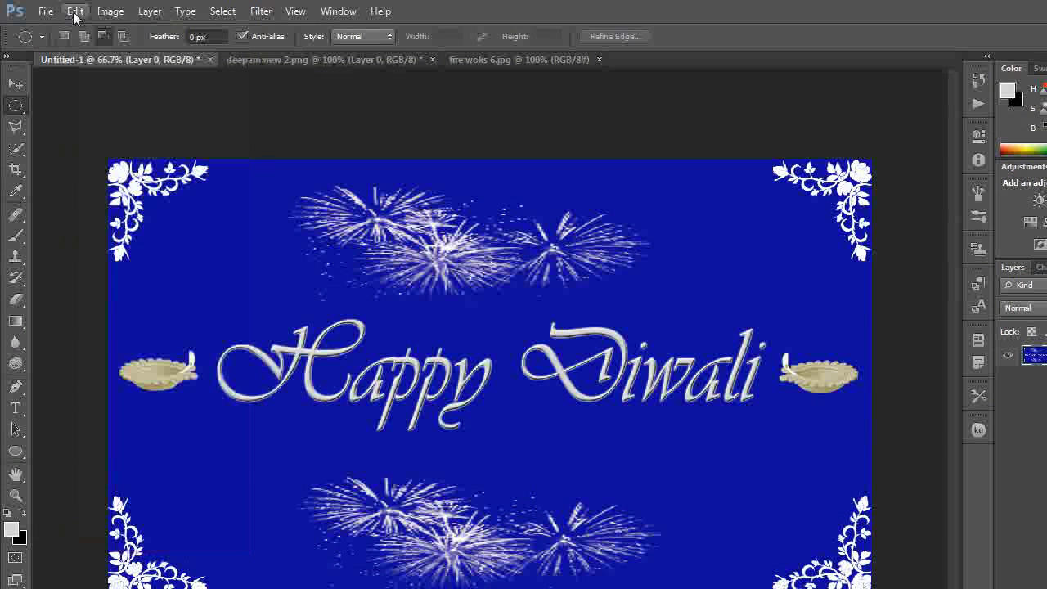
# - Add a 14 px white centre stroke around the card's edges
pyautogui.click(75, 13)
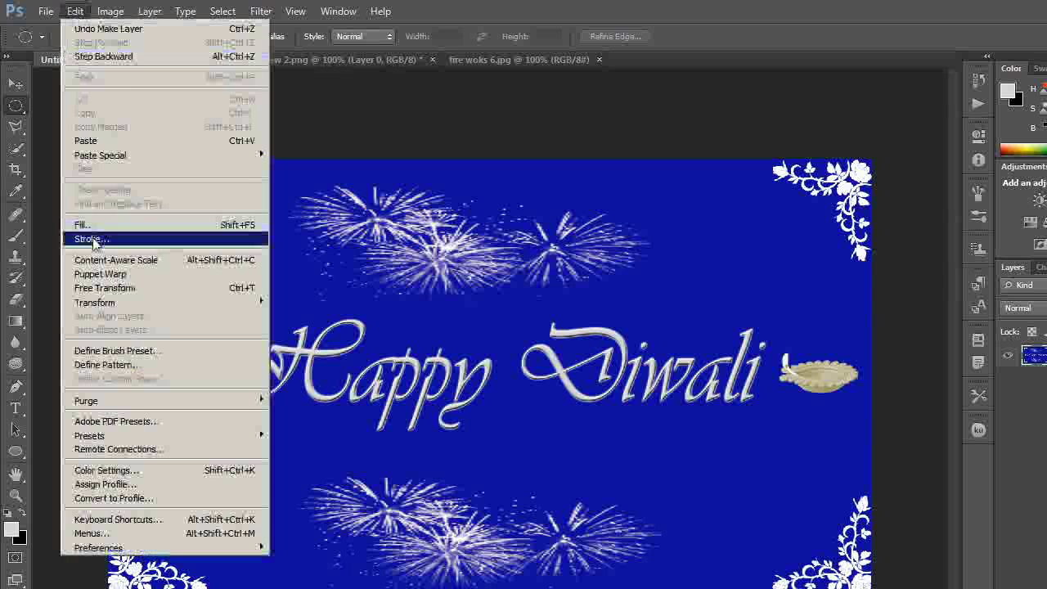
pyautogui.click(90, 239)
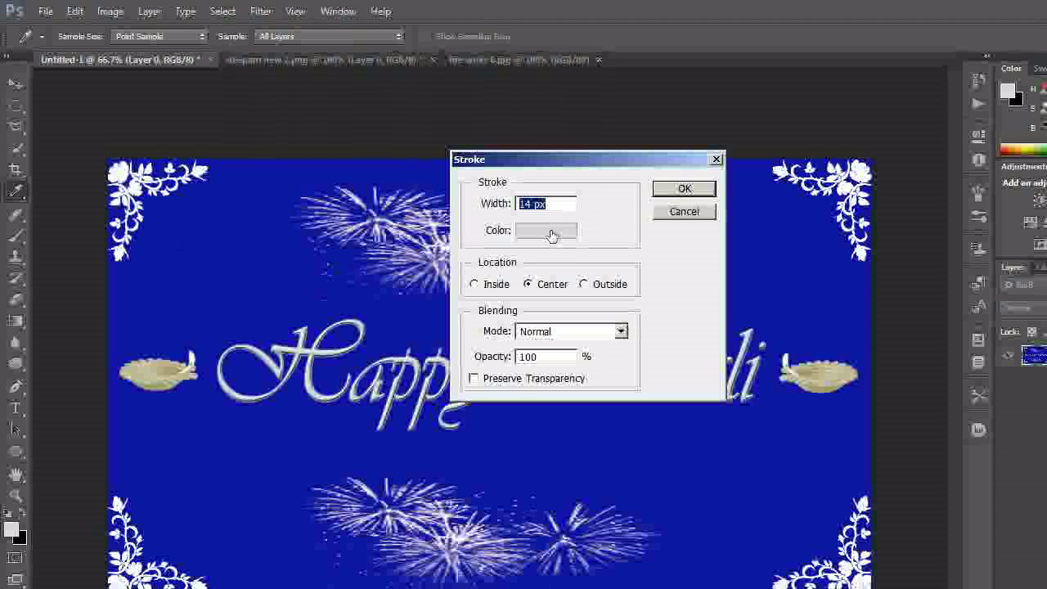
pyautogui.click(685, 190)
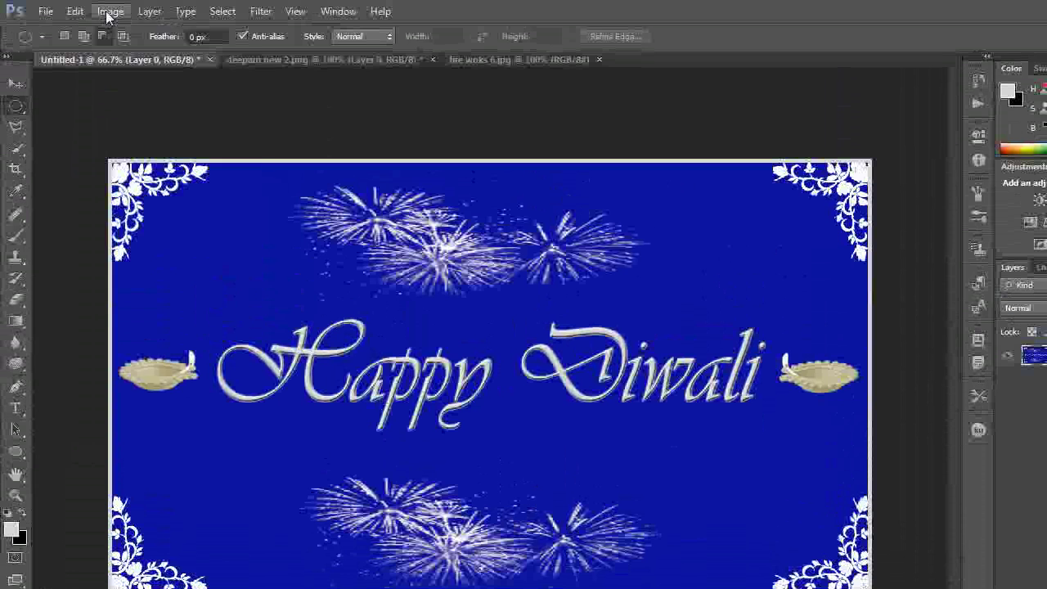
# - Replace the blue background with purple using Replace Color at Fuzziness 132, Hue +60
pyautogui.click(110, 13)
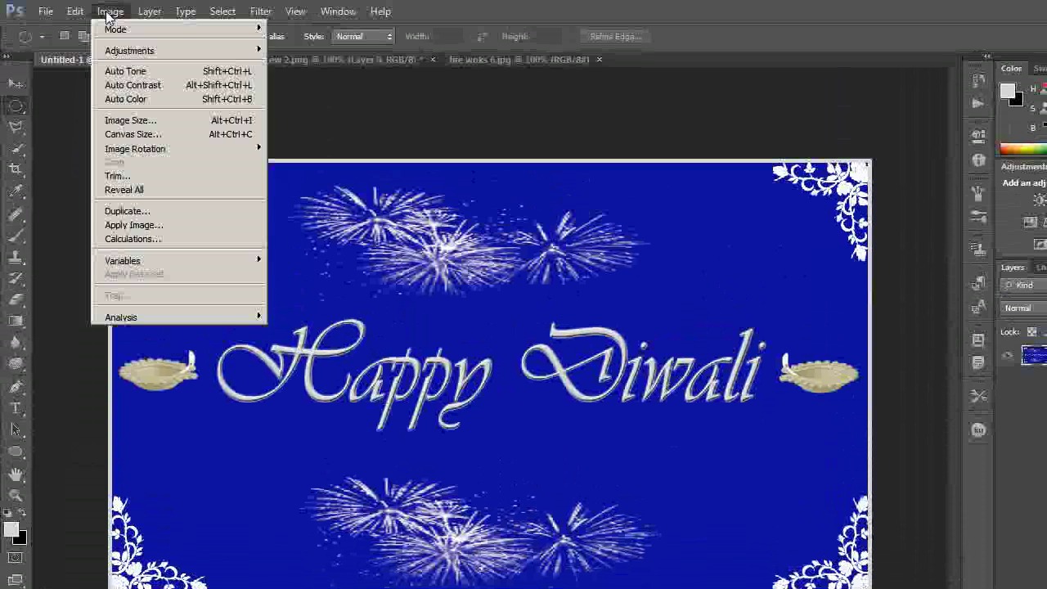
pyautogui.moveTo(129, 51)
pyautogui.click(327, 373)
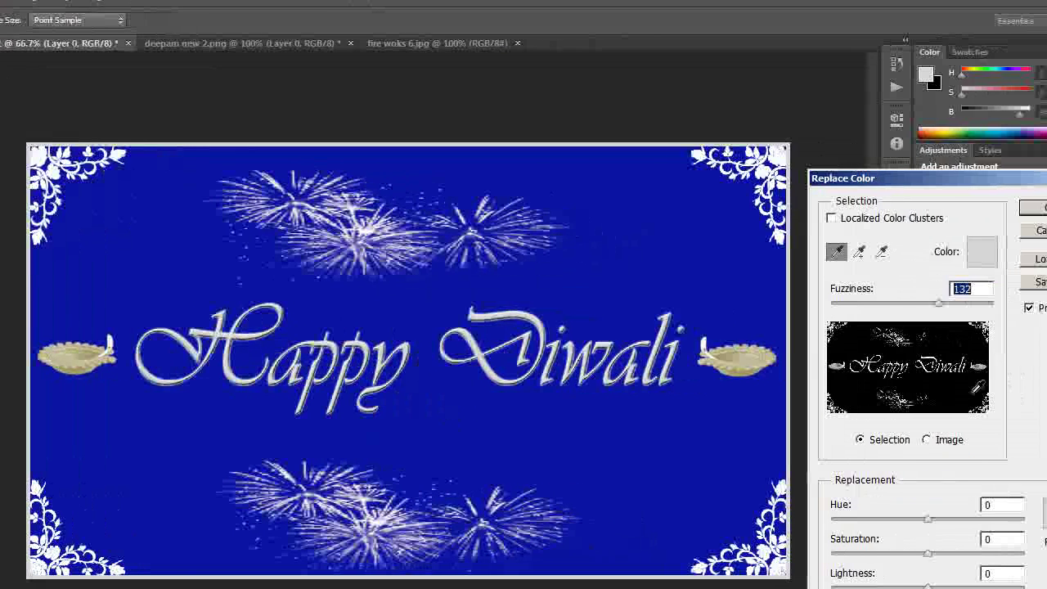
pyautogui.click(905, 390)
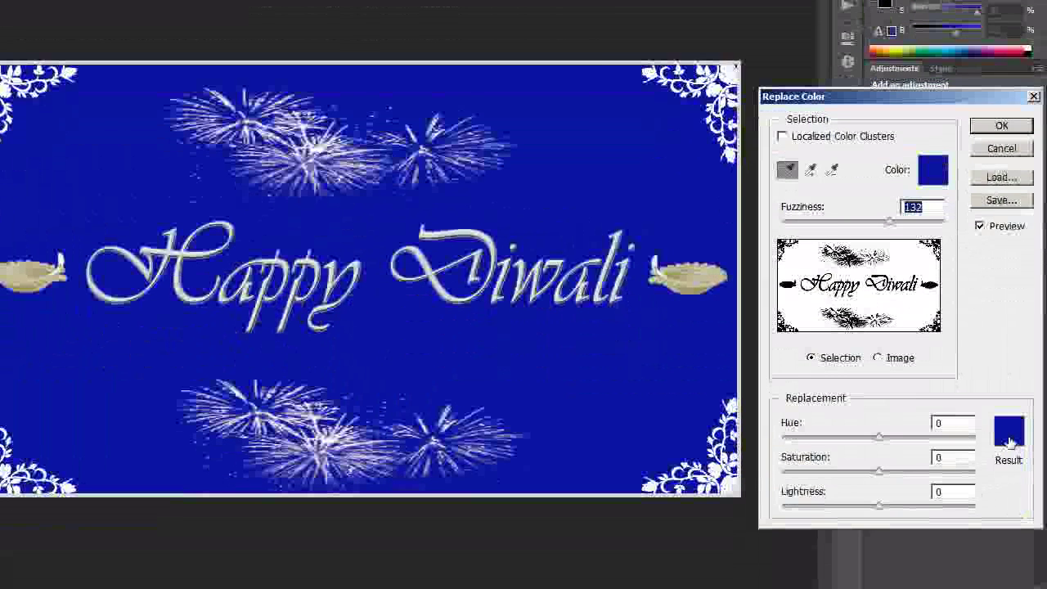
pyautogui.click(1009, 511)
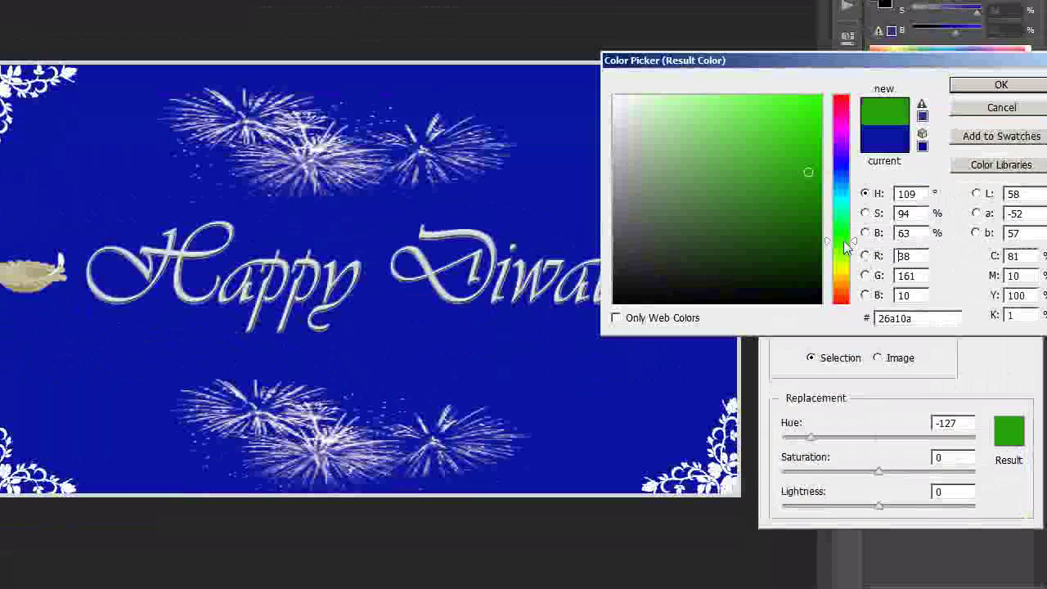
pyautogui.click(843, 240)
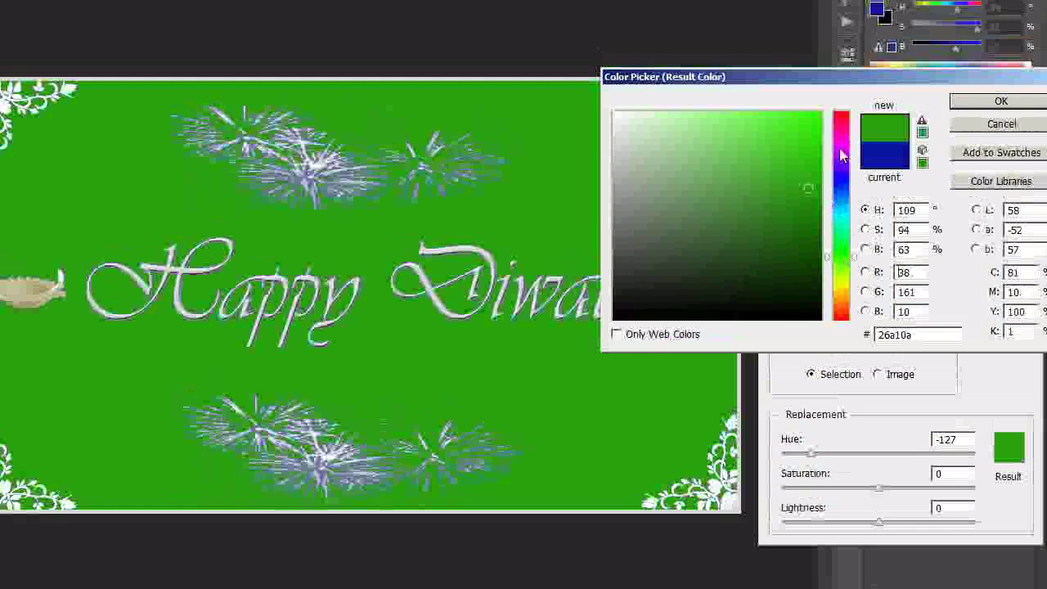
pyautogui.click(841, 140)
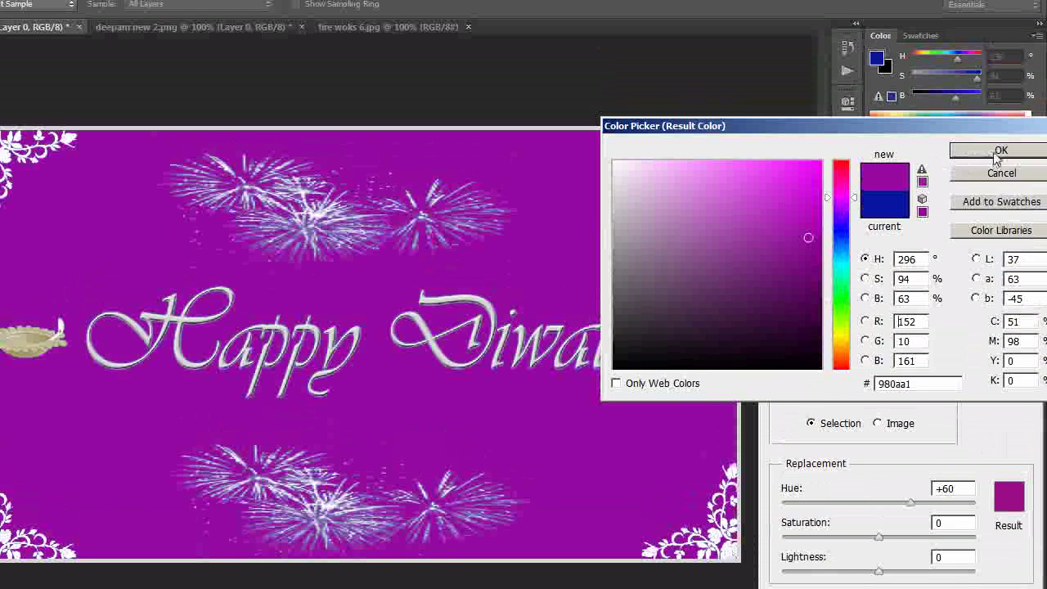
pyautogui.click(996, 155)
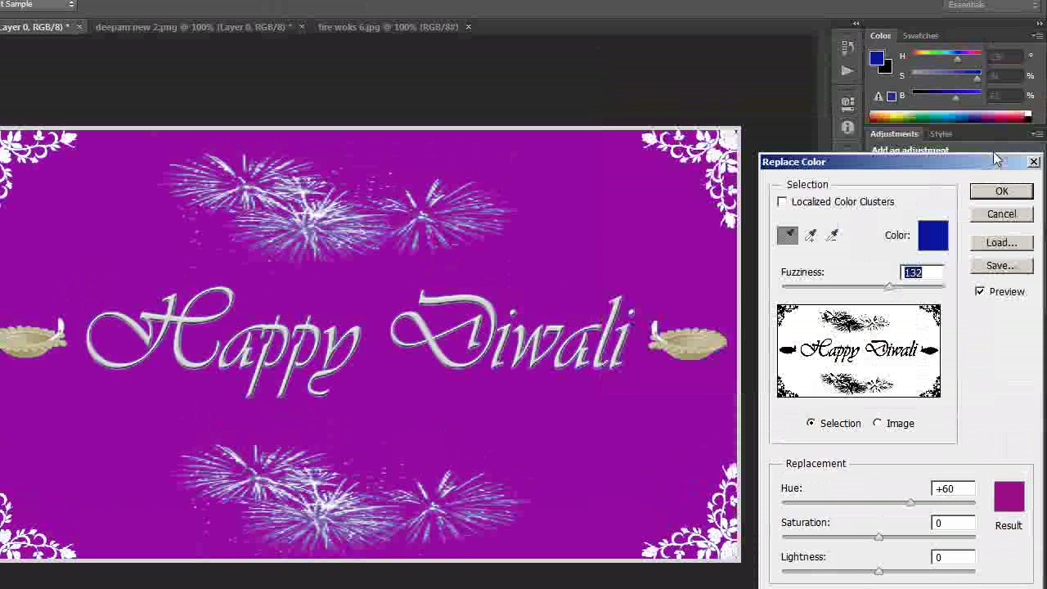
pyautogui.click(1014, 193)
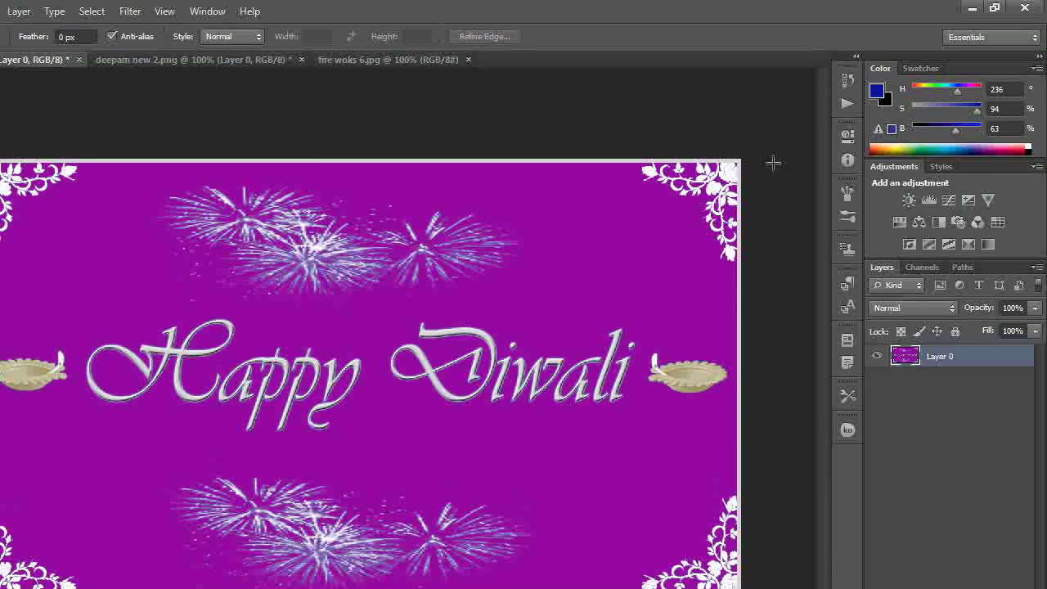